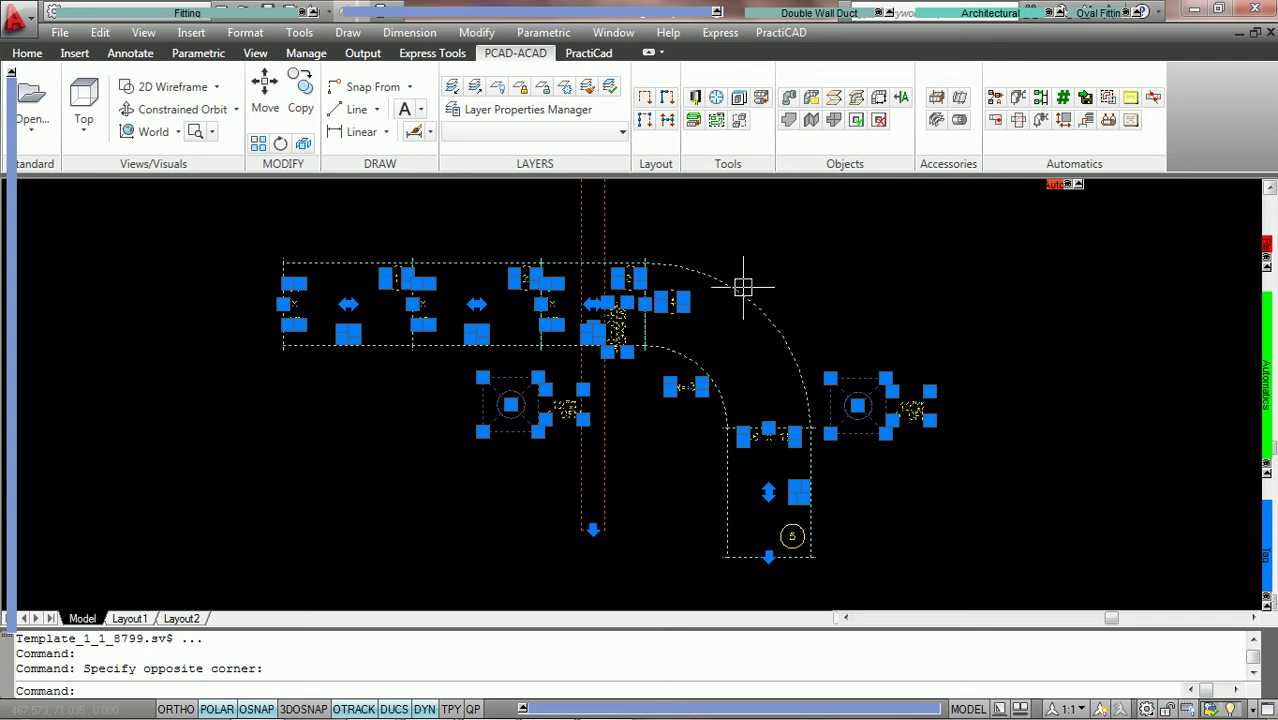
mouse_move(743, 287)
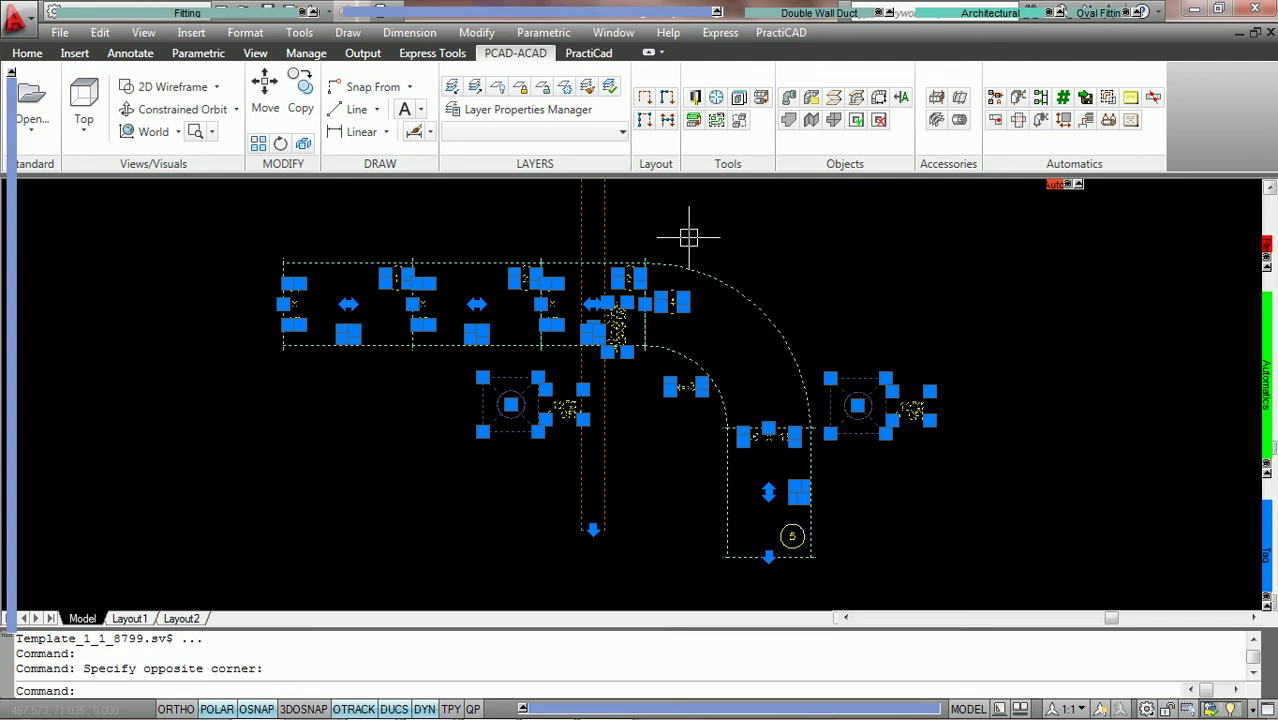
left_click(621, 131)
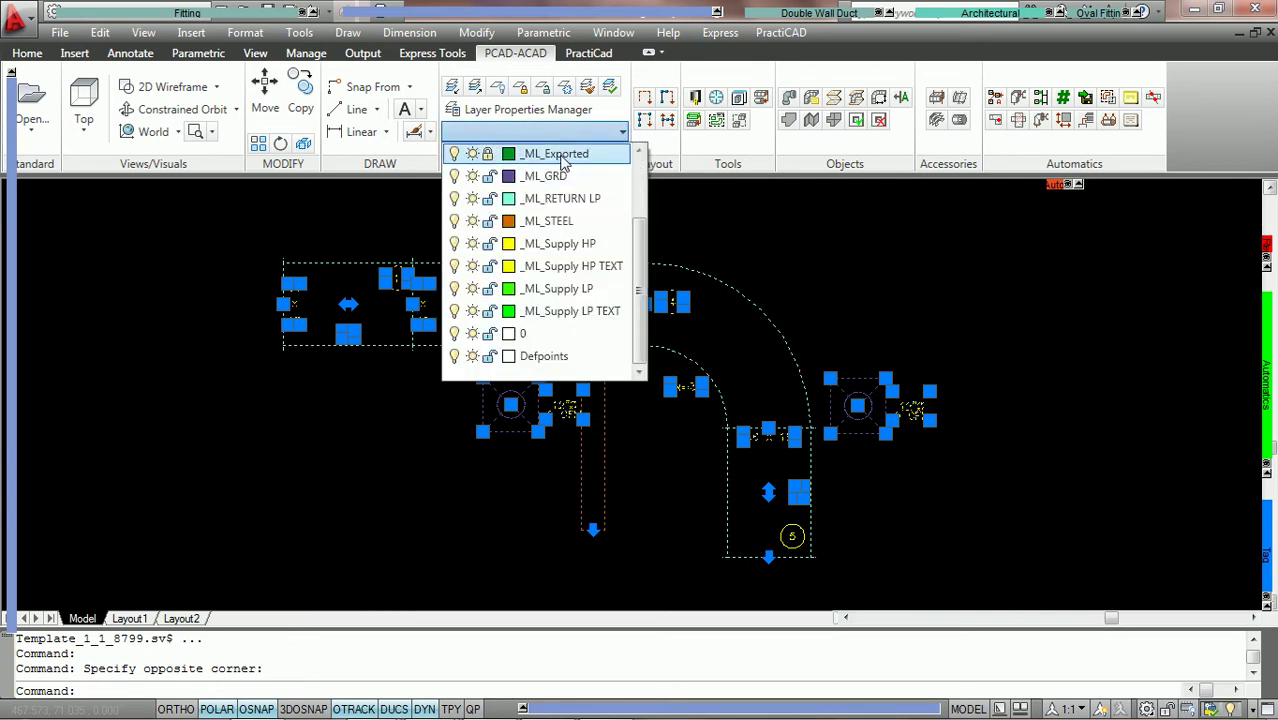
key("Escape")
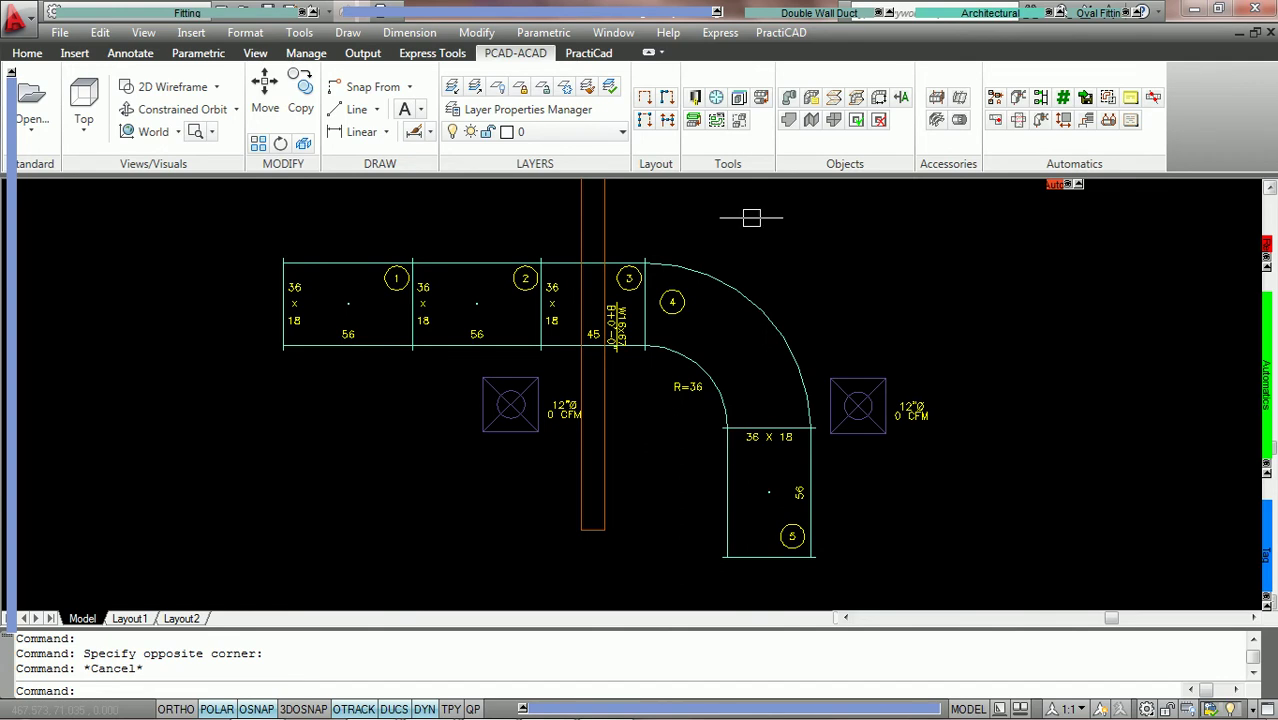
- Open the PractiCAD libraries in a maximized window, collapse Ductwork and go to the Ultimatics library
left_click(695, 101)
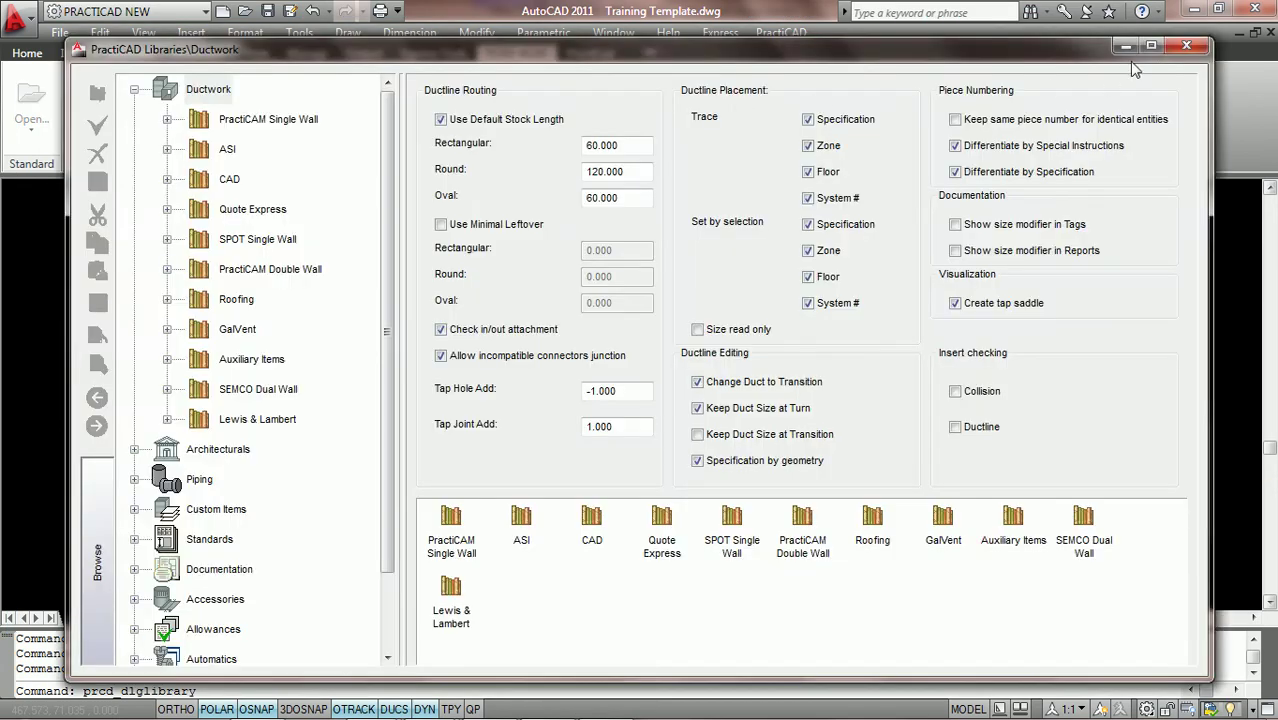
left_click(1152, 46)
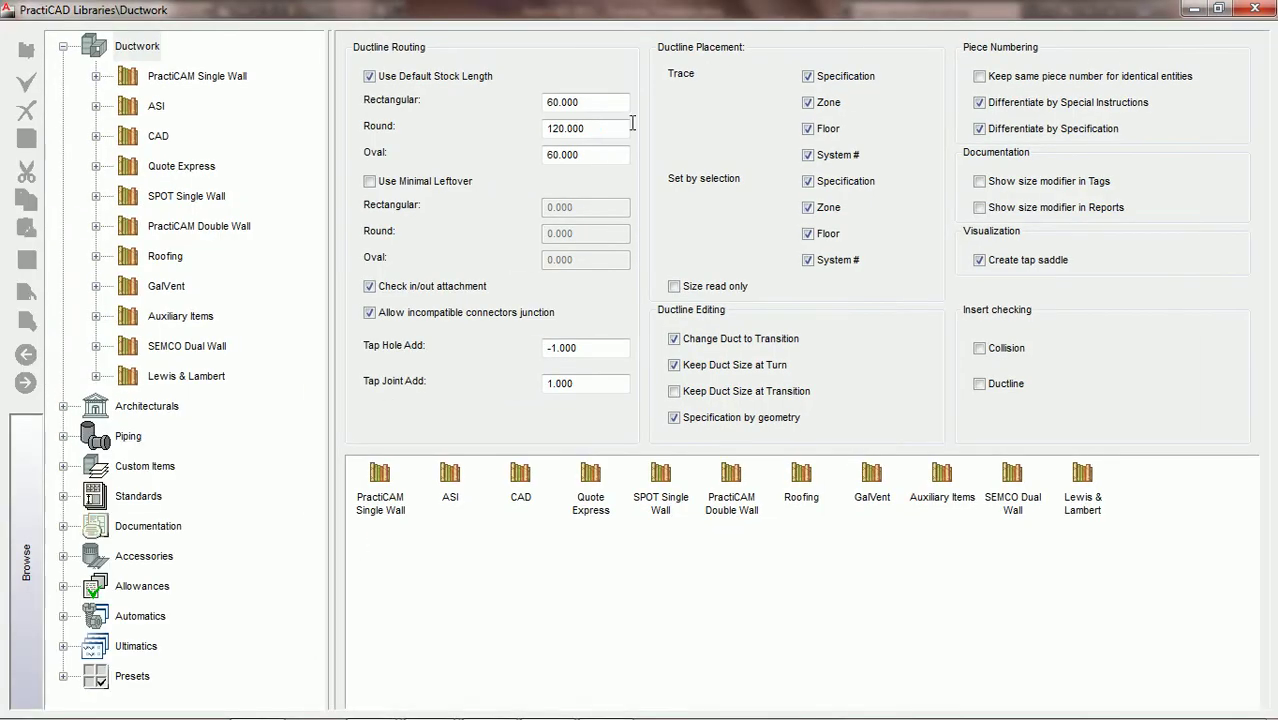
left_click(62, 47)
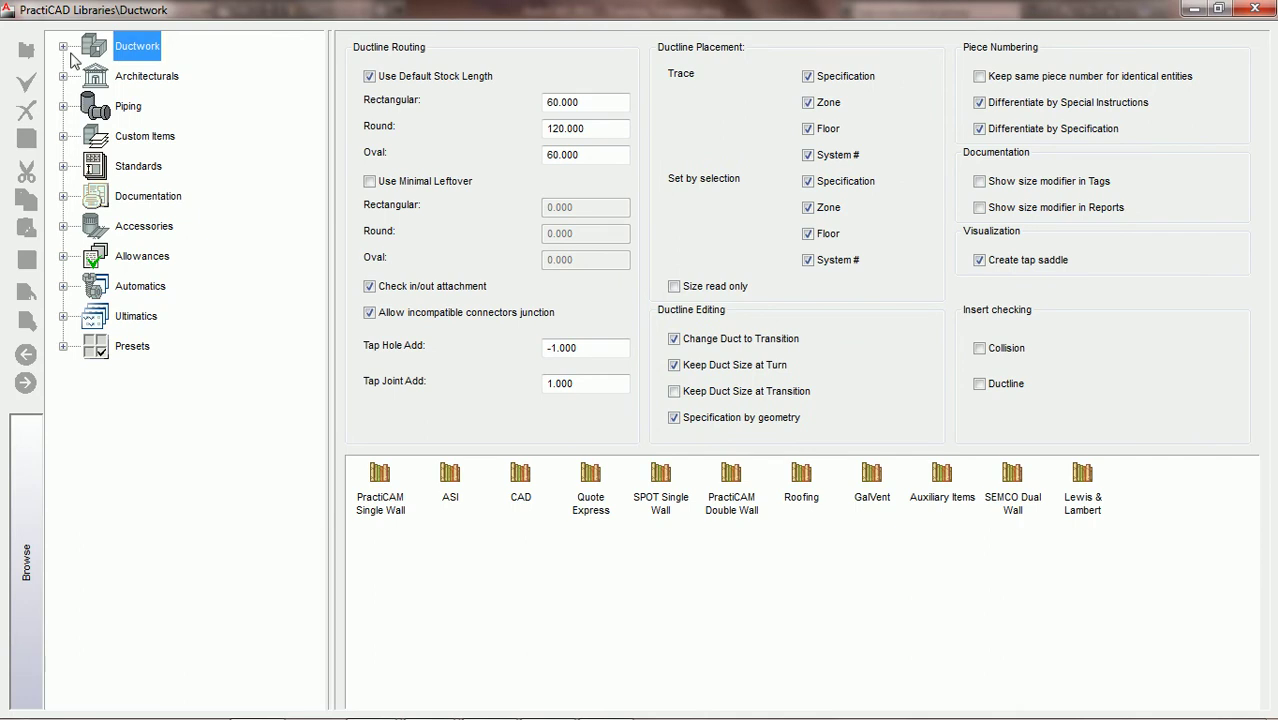
left_click(136, 317)
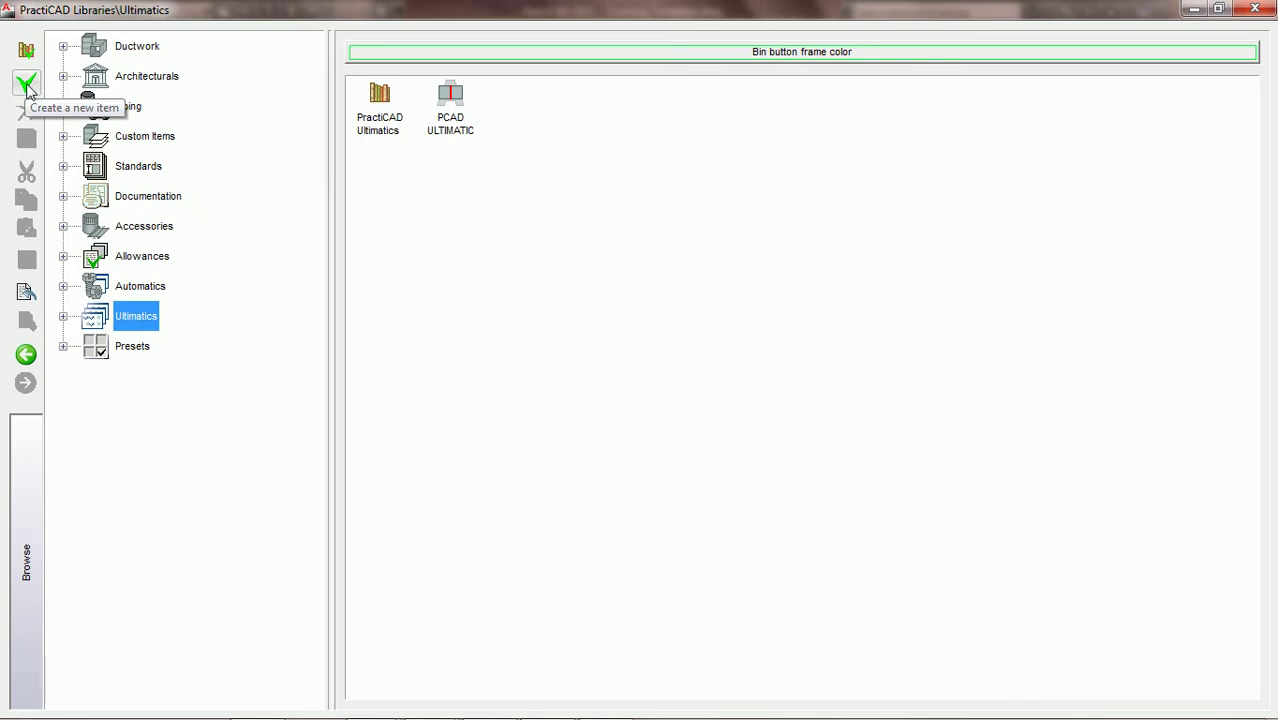
- Create a new Ultimatic with the auto_check_ductline.bmp image and name it PCAD LAYER EXPORT
left_click(27, 88)
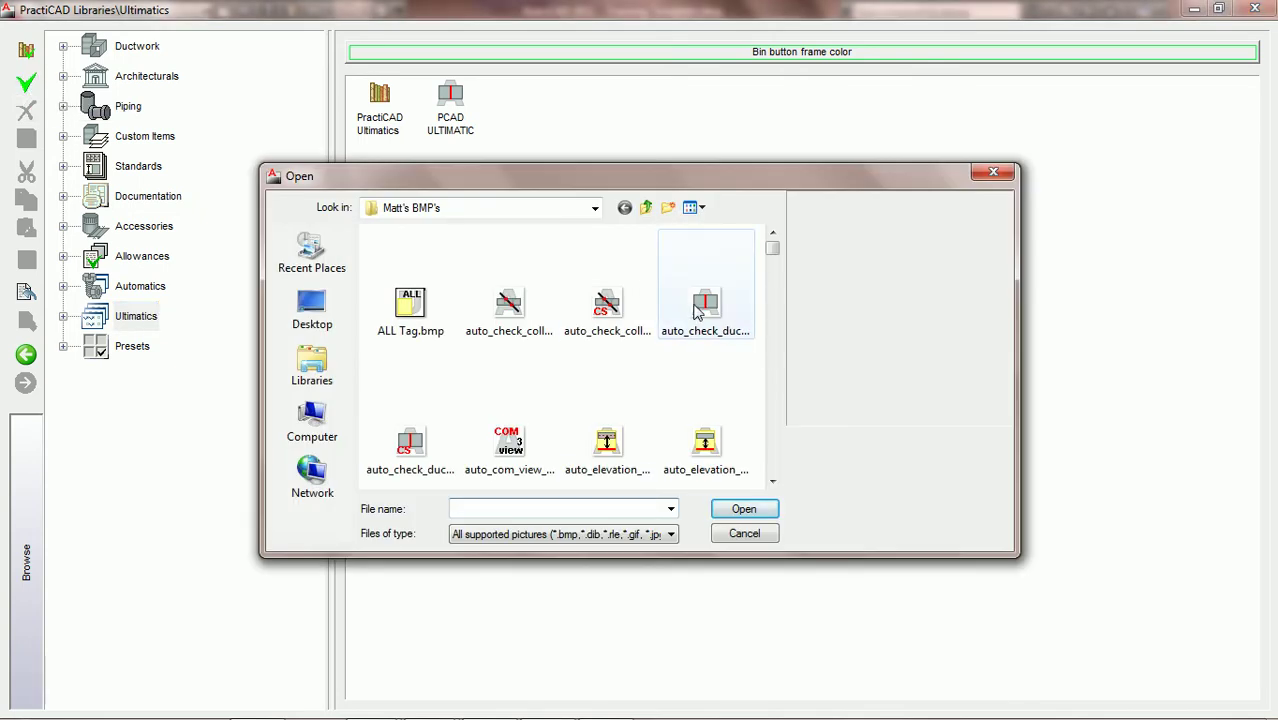
left_click(706, 310)
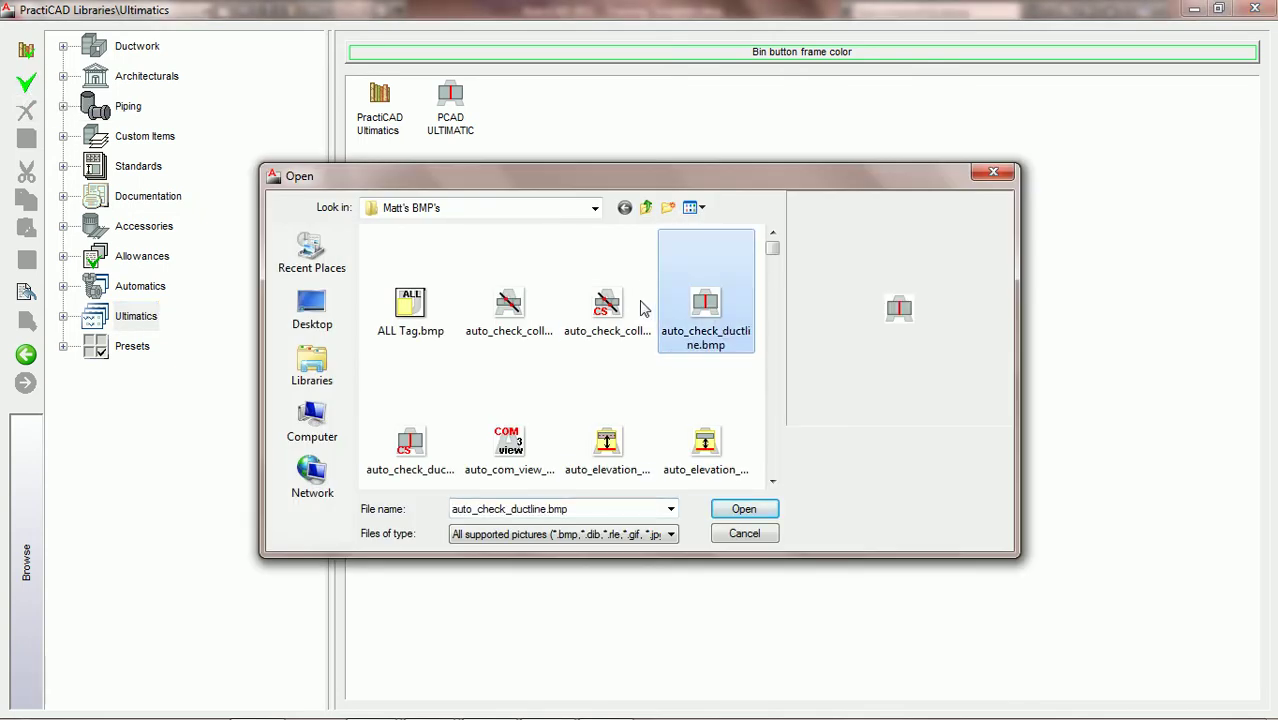
left_click(745, 510)
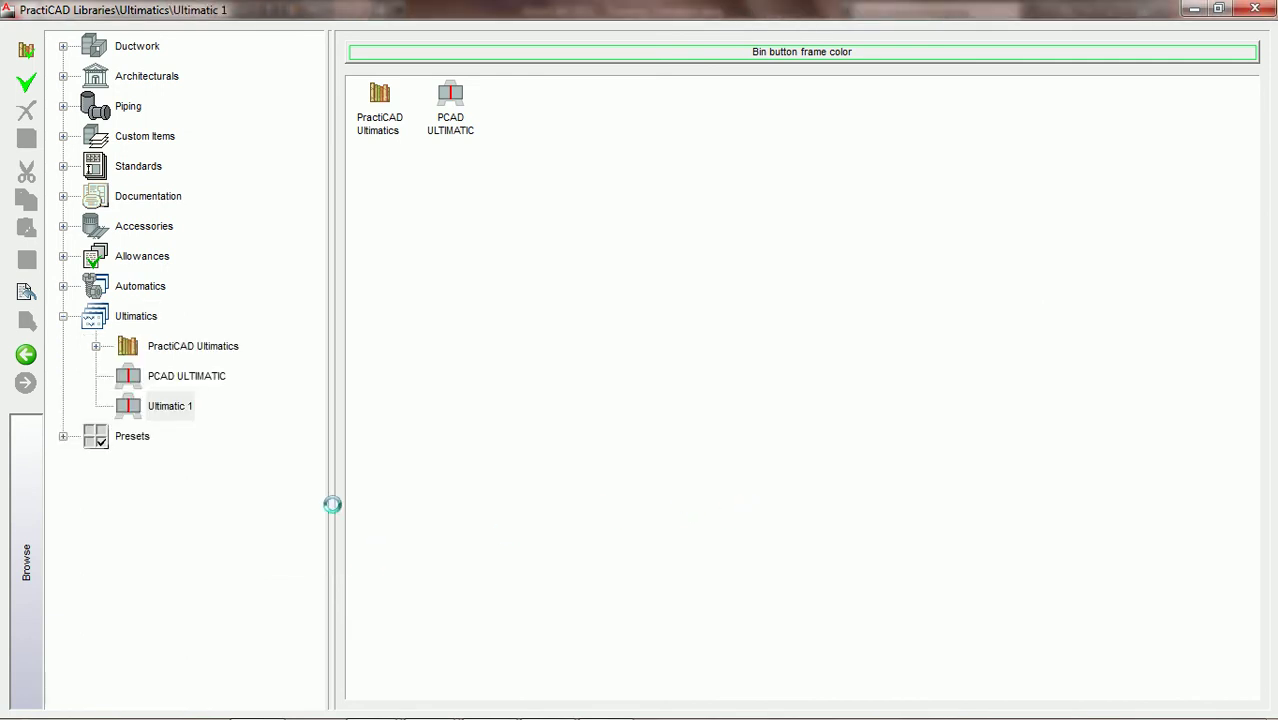
type("PCAD LAYER EXPORT")
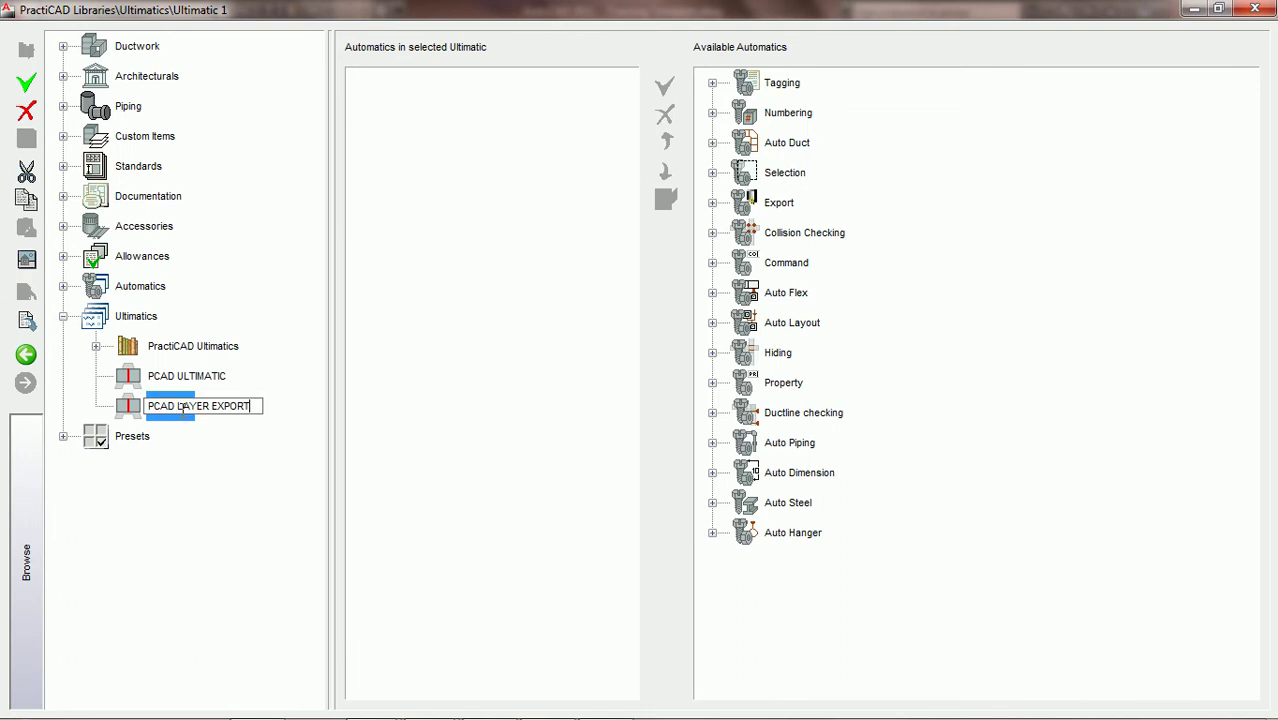
key("Return")
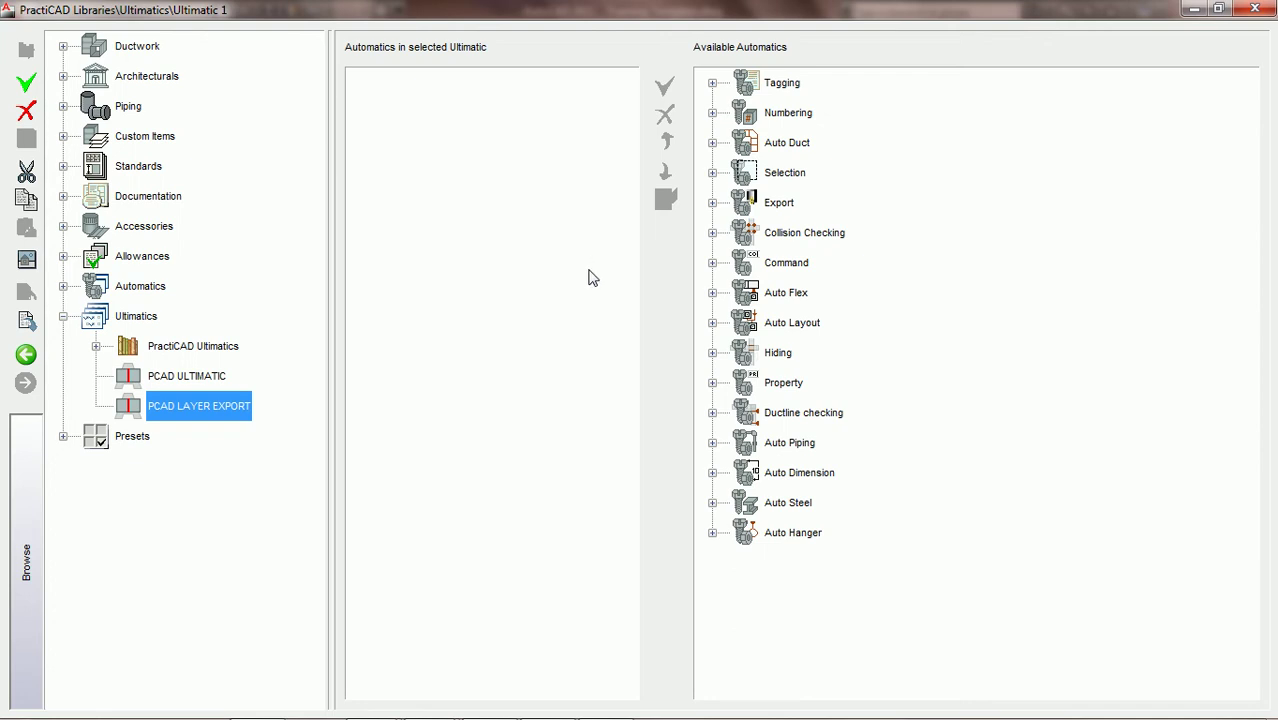
- Add the CS Fittings w/Tags automatic from PractiCAD Selection Autos to the PCAD LAYER EXPORT Ultimatic
left_click(712, 173)
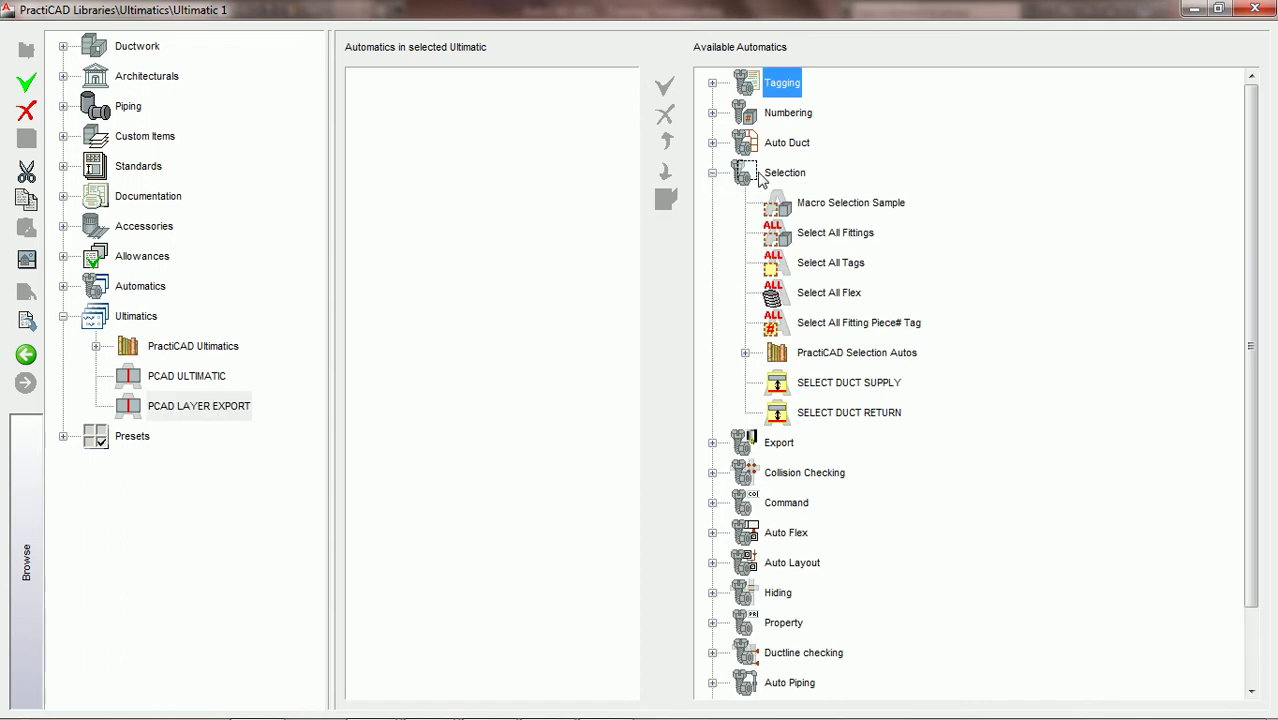
left_click(745, 353)
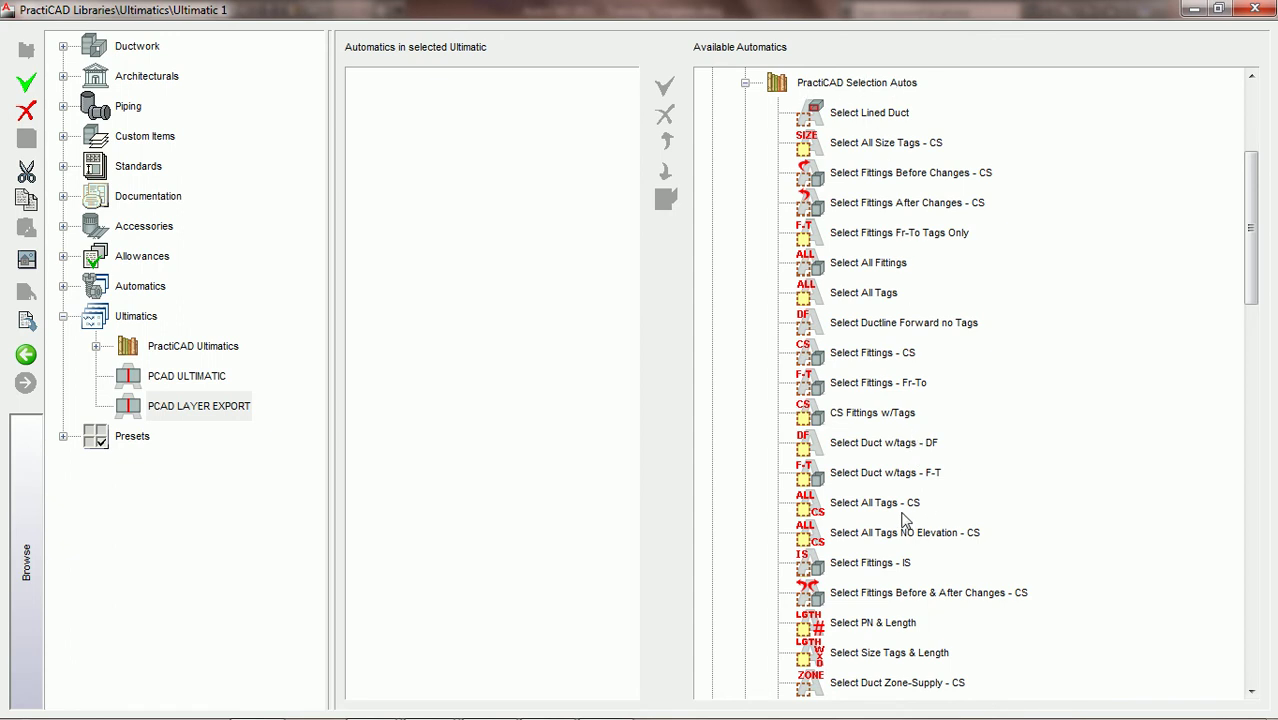
left_click(848, 420)
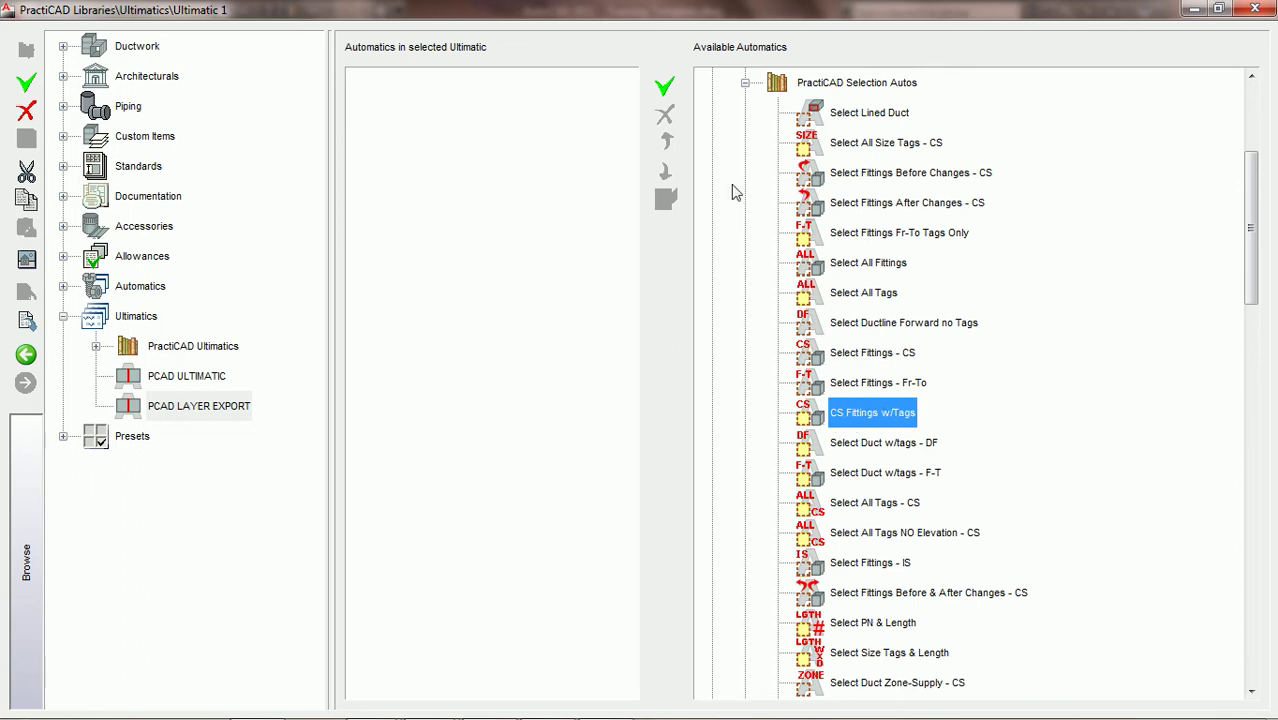
left_click(666, 87)
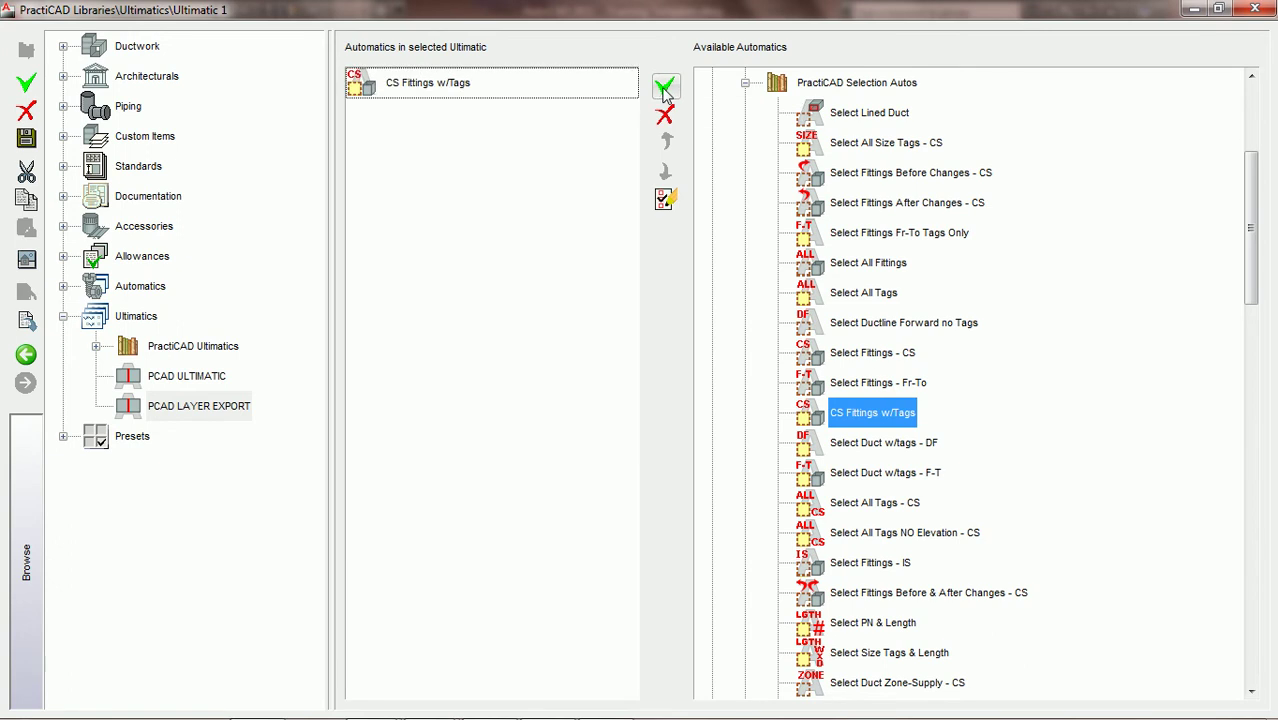
- Open the added CS Fittings w/Tags automatic for editing, saving the changes to the Ultimatic
left_click(440, 92)
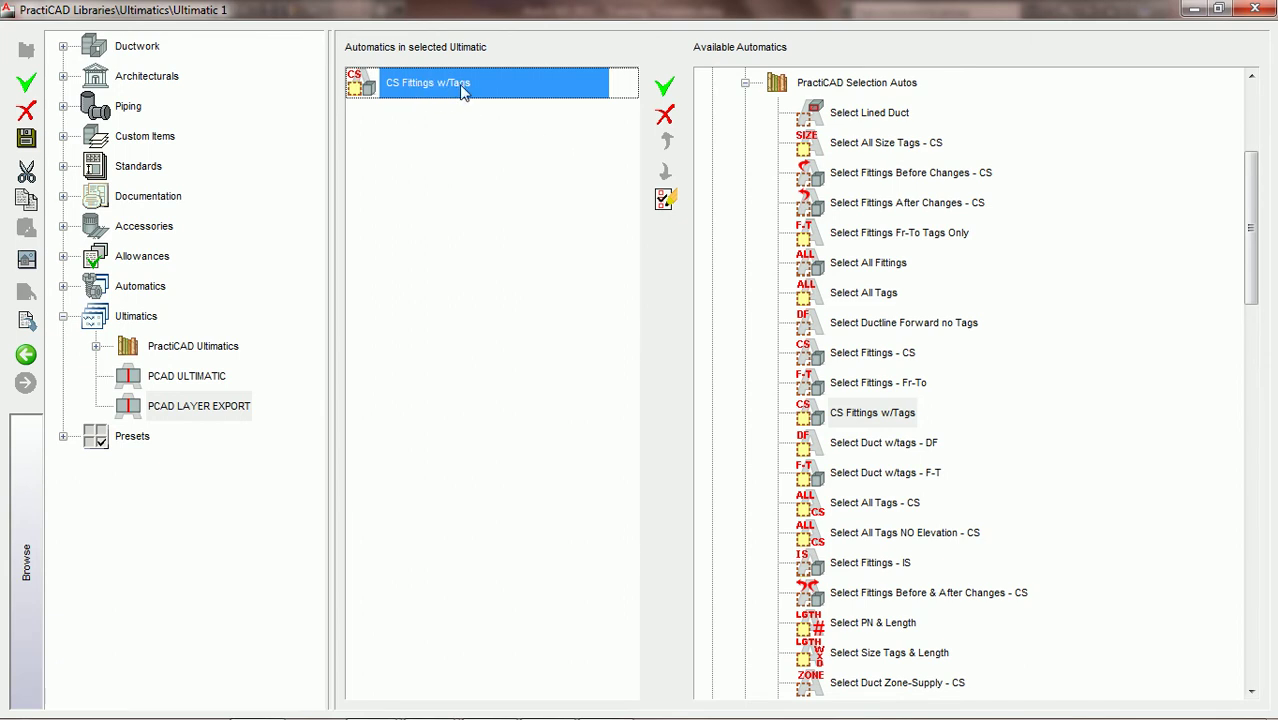
left_click(666, 200)
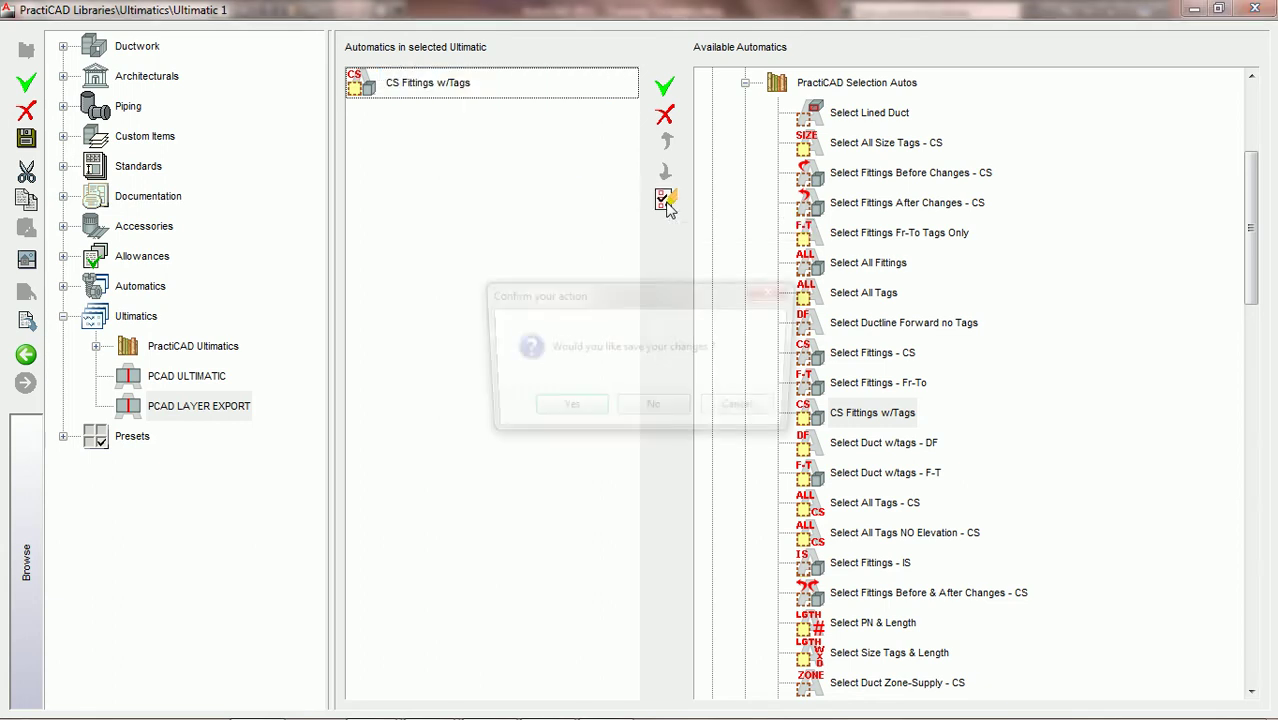
left_click(565, 410)
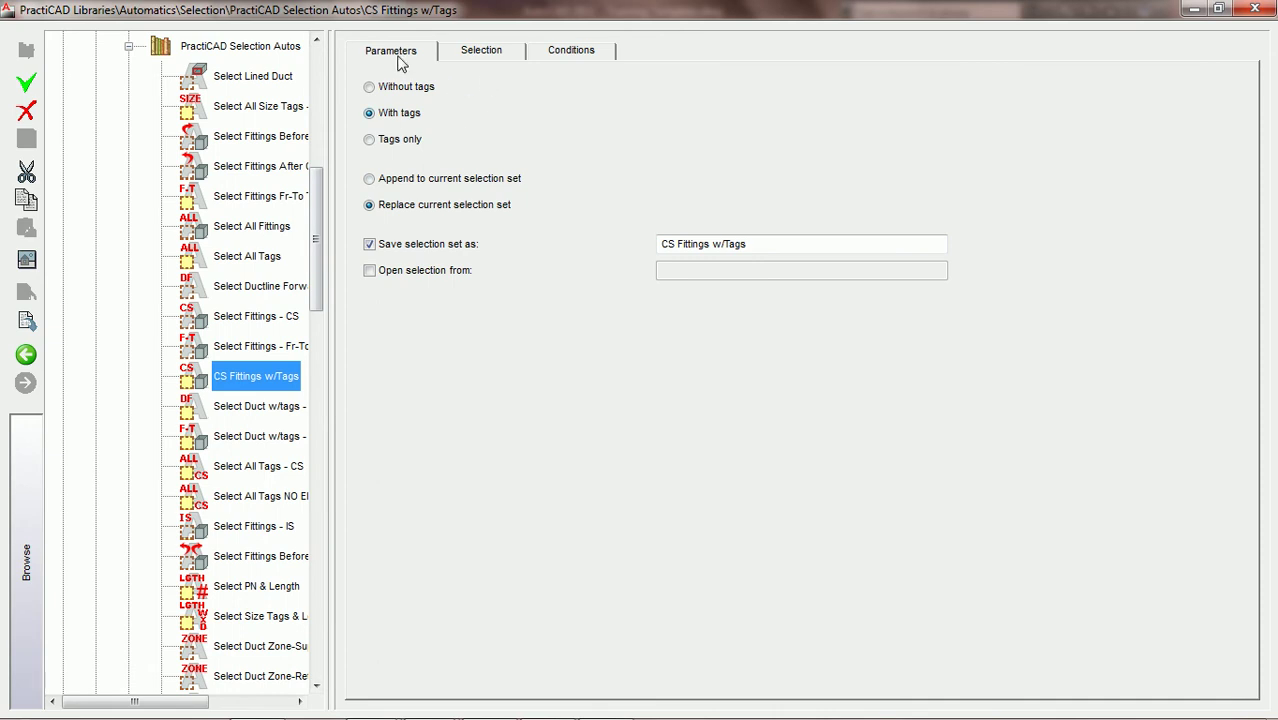
- Examine the parameters, selection and conditions of the CS Fittings w/Tags automatic and return to the PCAD LAYER EXPORT Ultimatic
left_click_drag(322, 207, 322, 132)
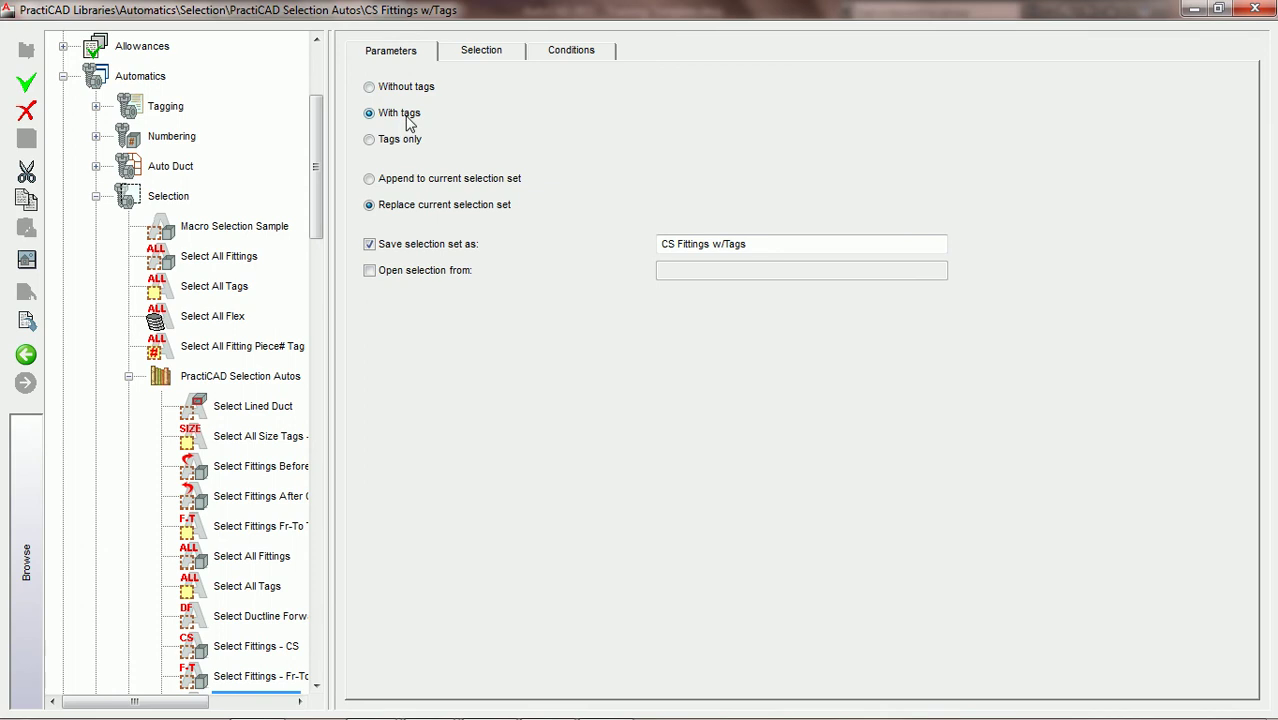
left_click(486, 54)
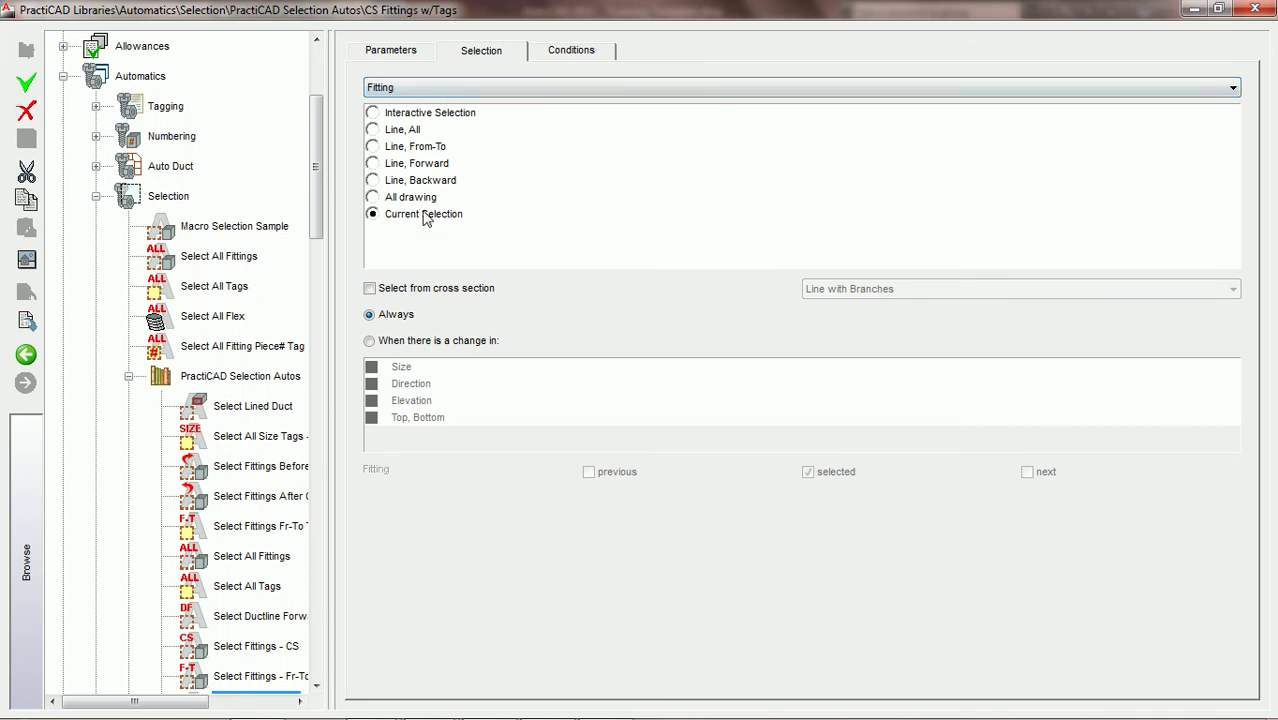
left_click(391, 50)
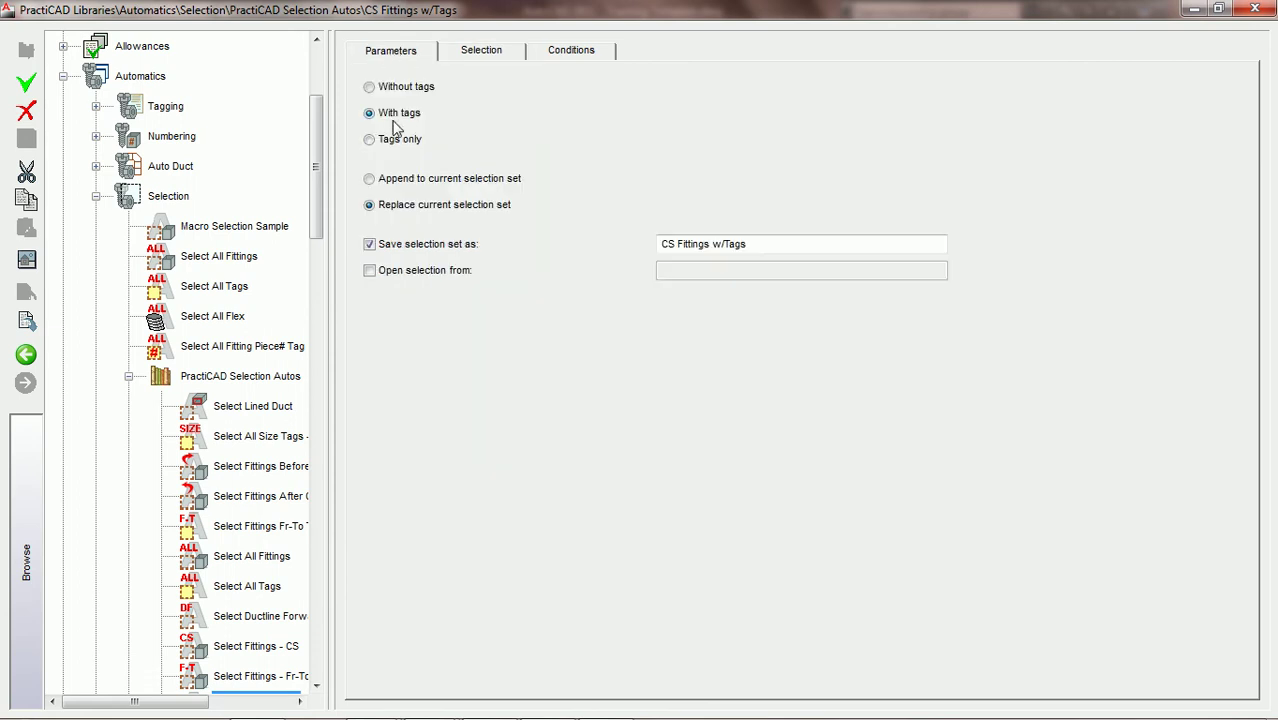
left_click(557, 52)
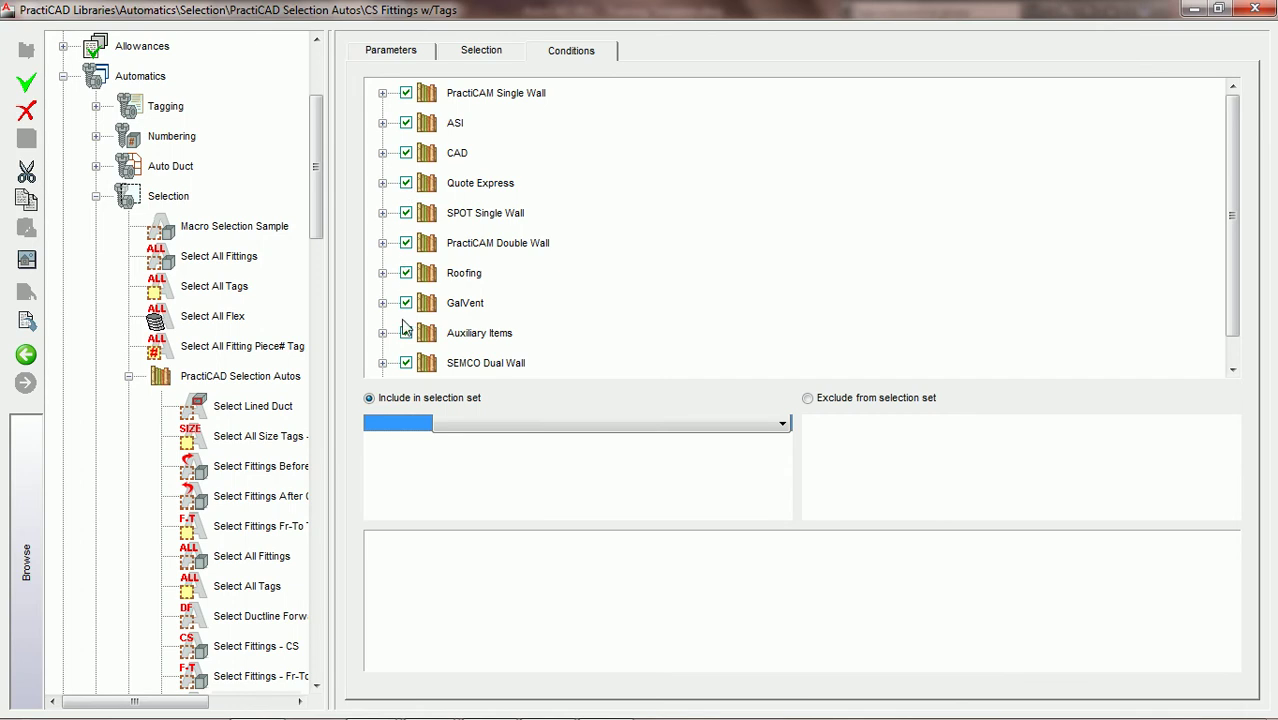
left_click(405, 363)
left_click(27, 358)
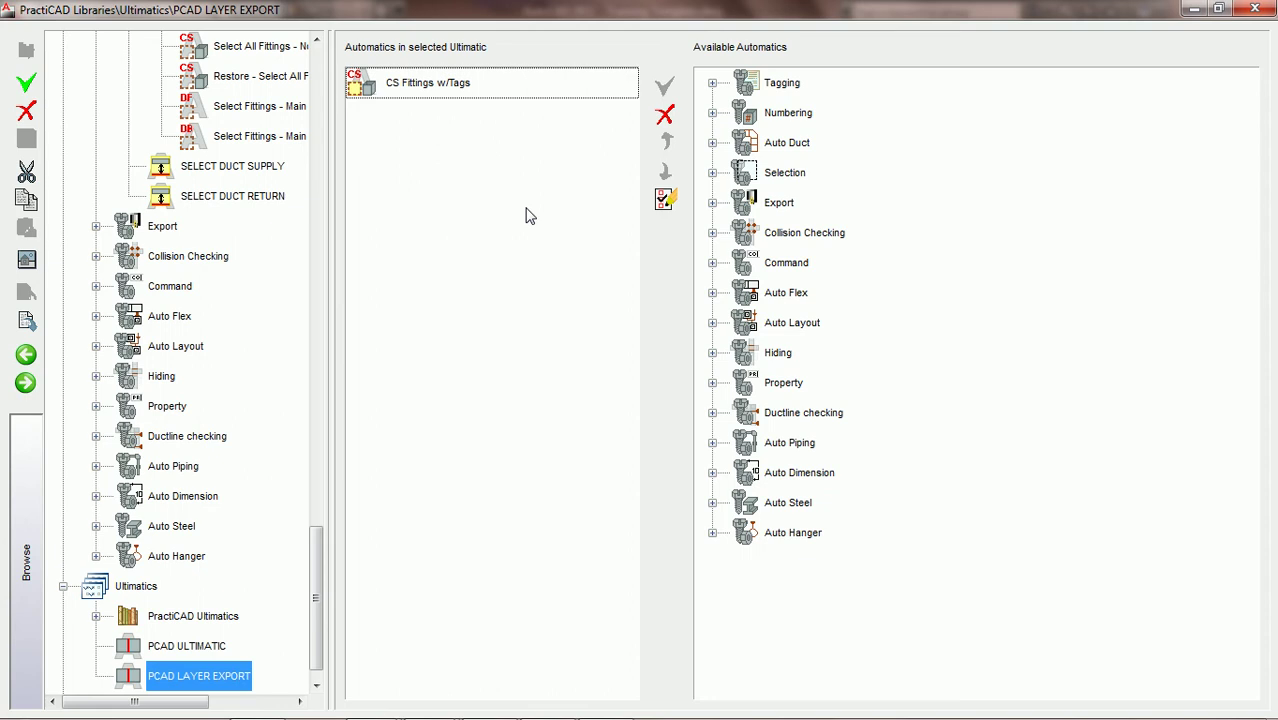
- Add the EXPORT W/GROUPS automatic from the Export category to the PCAD LAYER EXPORT Ultimatic
left_click(712, 202)
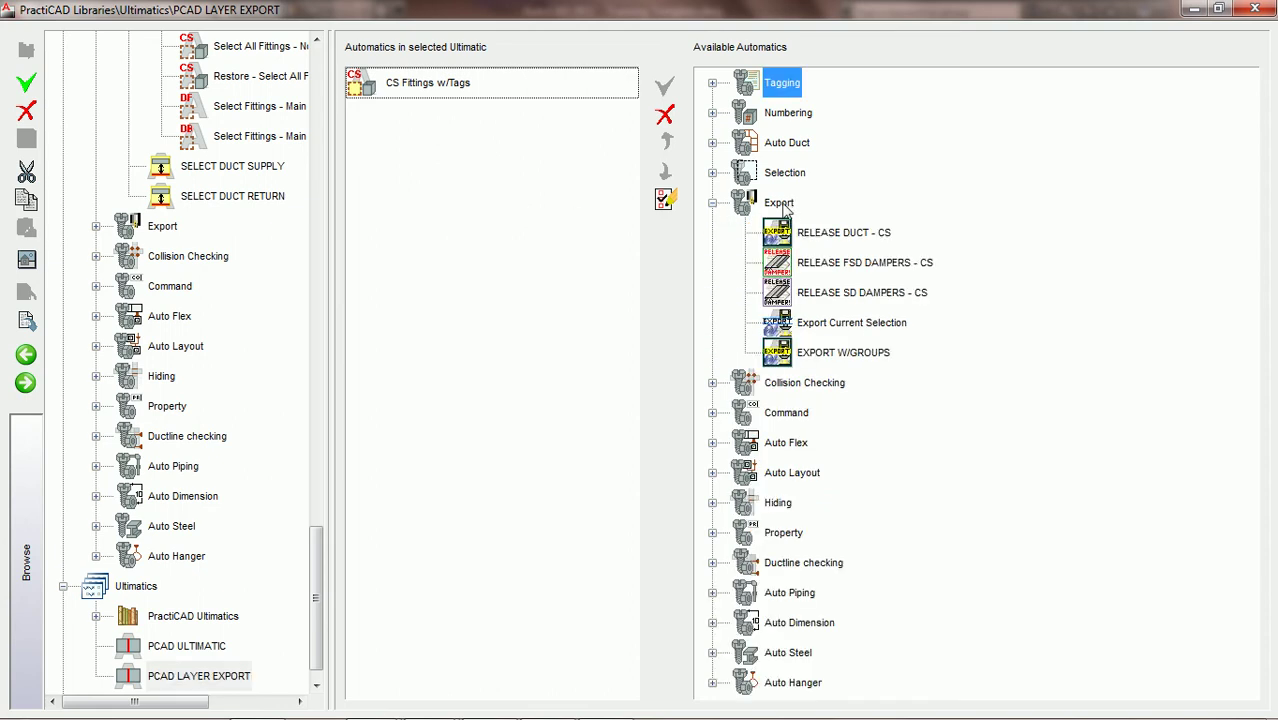
left_click(858, 356)
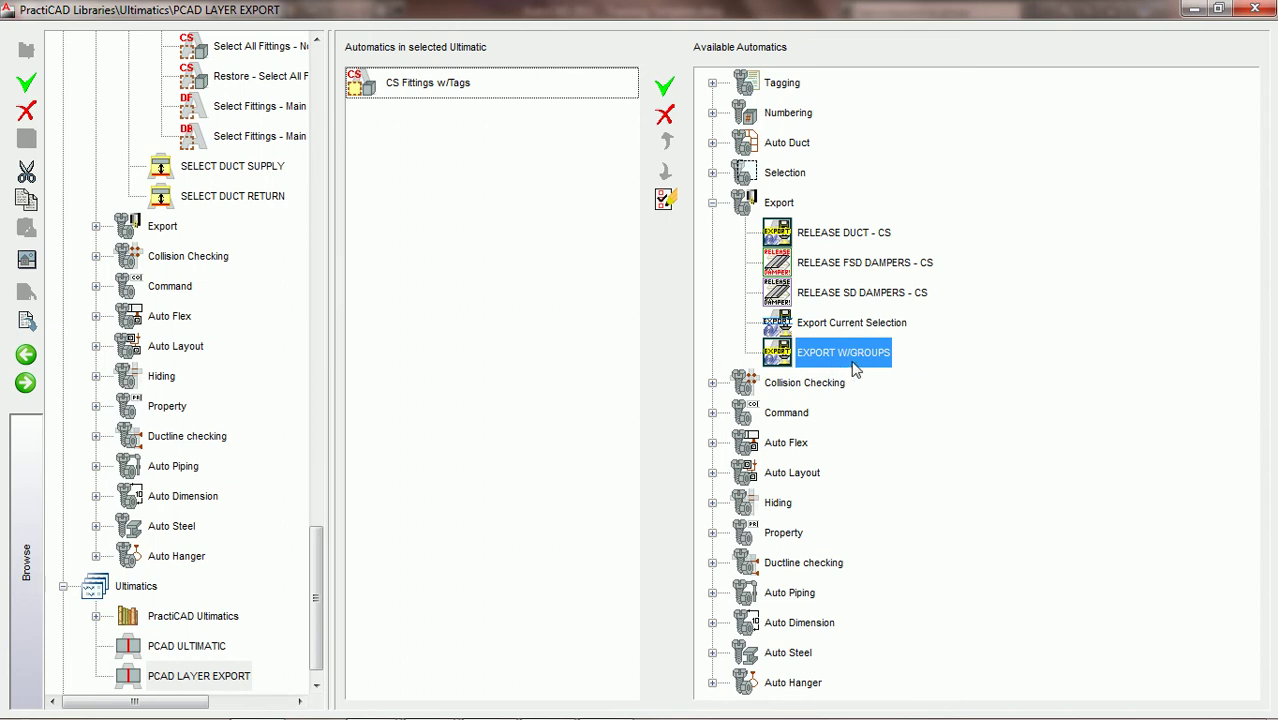
left_click(666, 89)
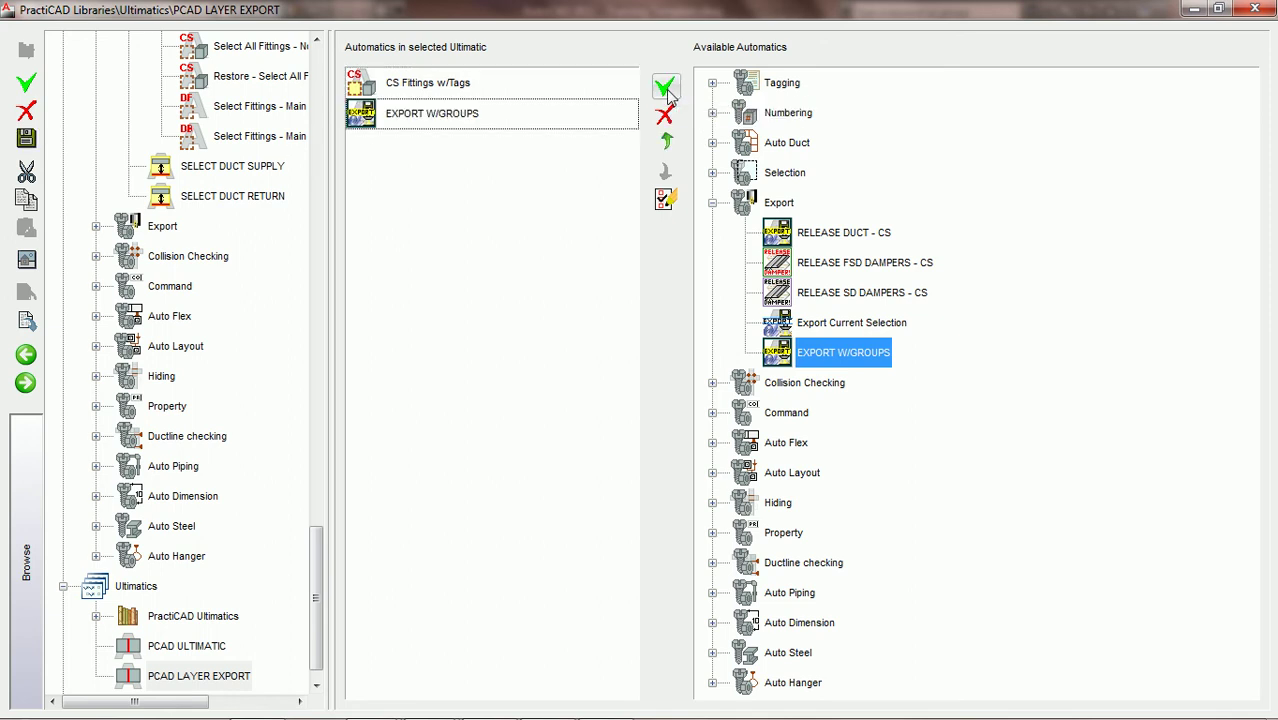
- Open the added EXPORT W/GROUPS automatic for editing, saving the changes to the Ultimatic
left_click(428, 117)
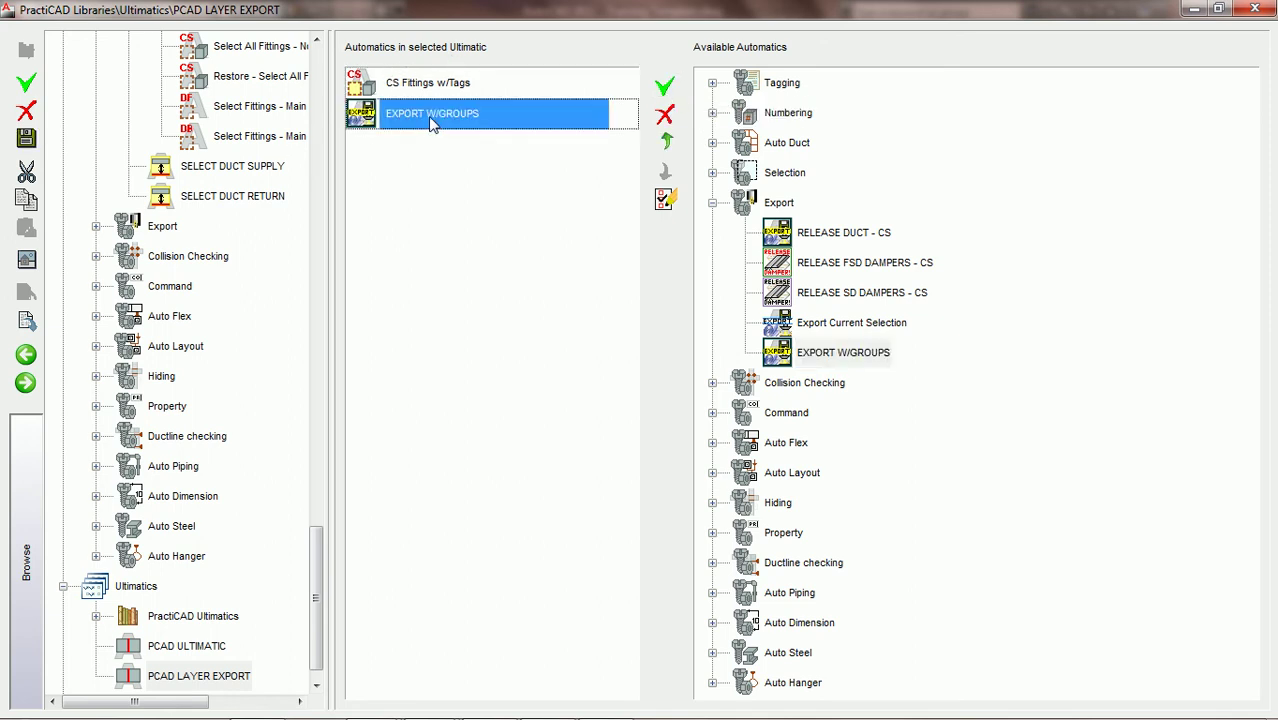
left_click(666, 200)
left_click(573, 408)
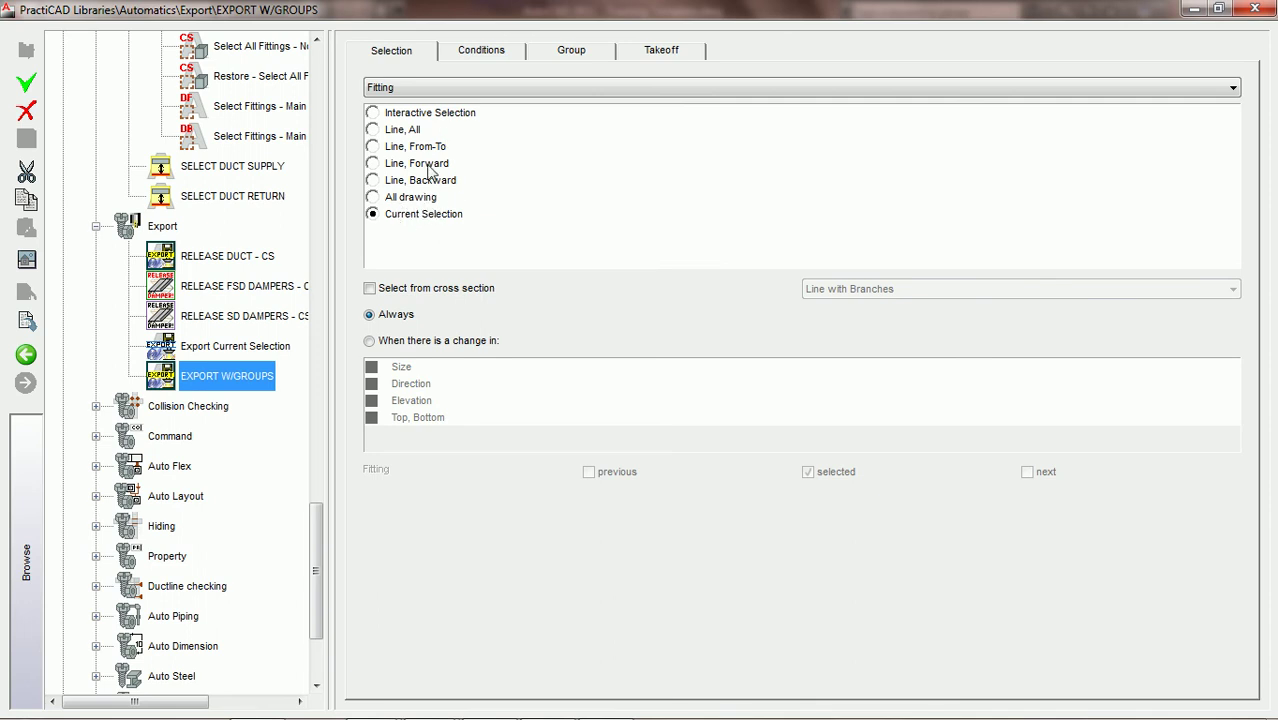
- Examine the conditions, group and takeoff settings of the EXPORT W/GROUPS automatic and return to the automatics in PCAD LAYER EXPORT
left_click(482, 55)
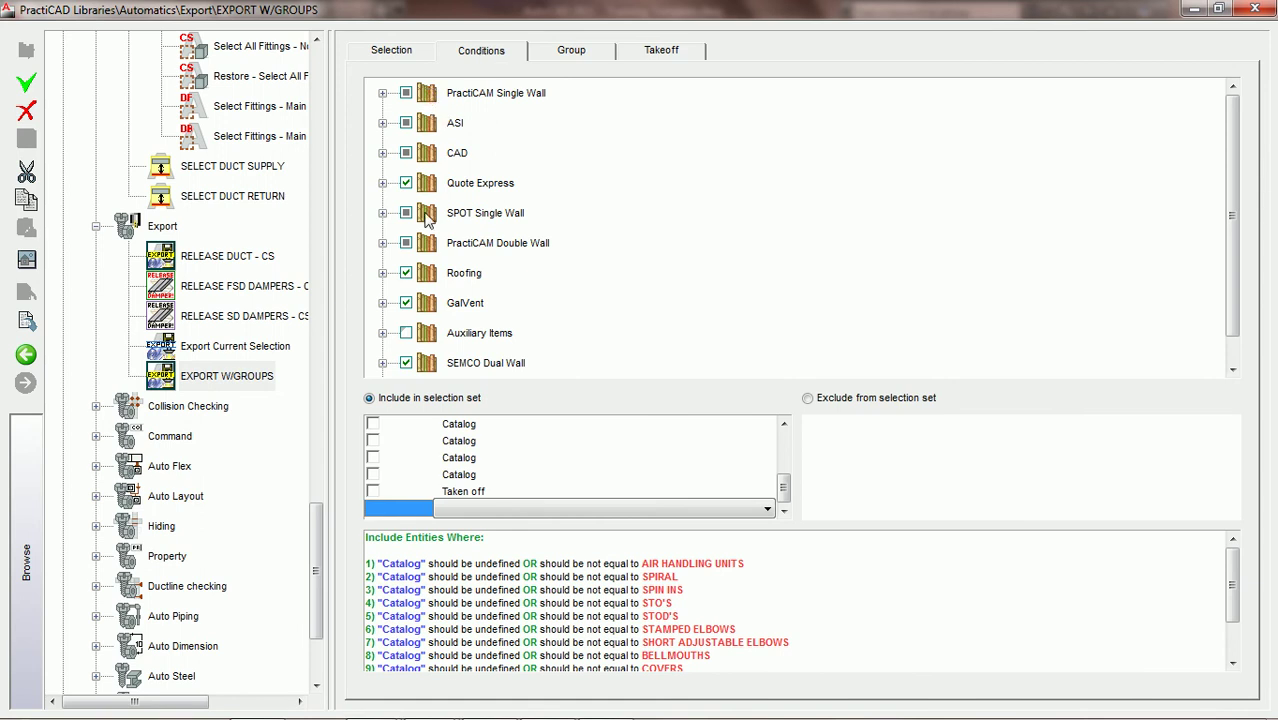
left_click(565, 56)
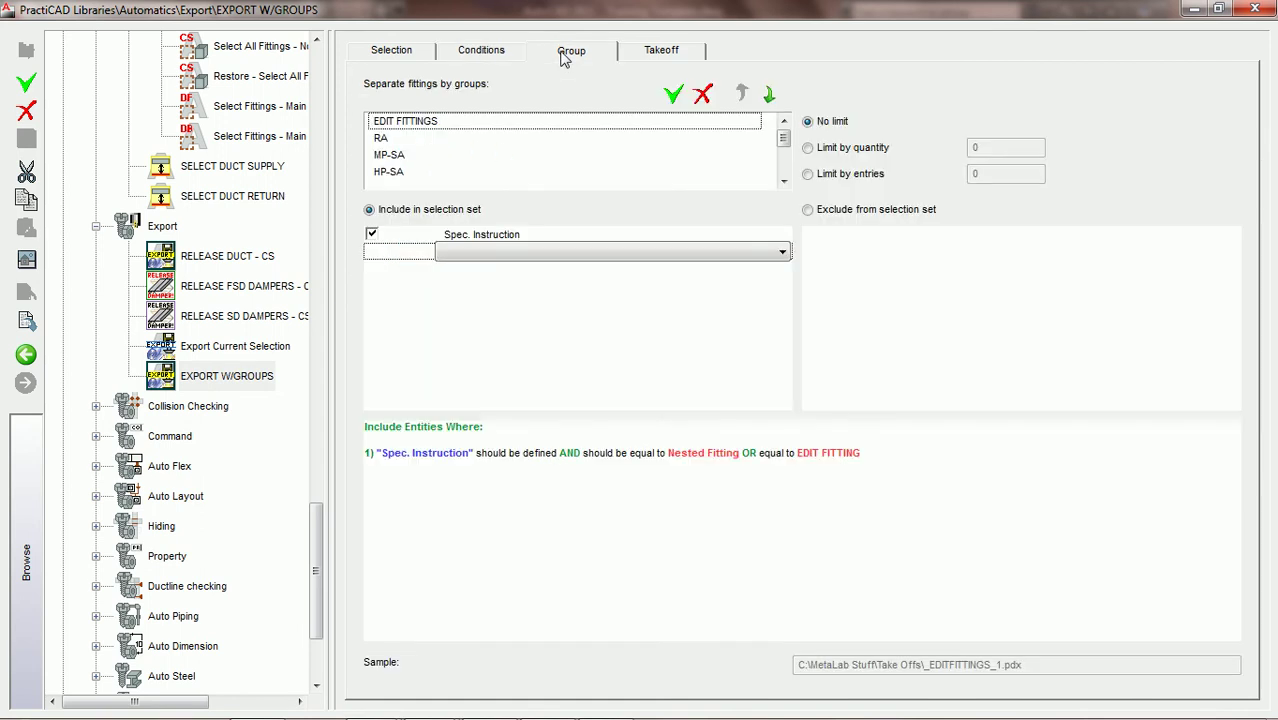
left_click(660, 55)
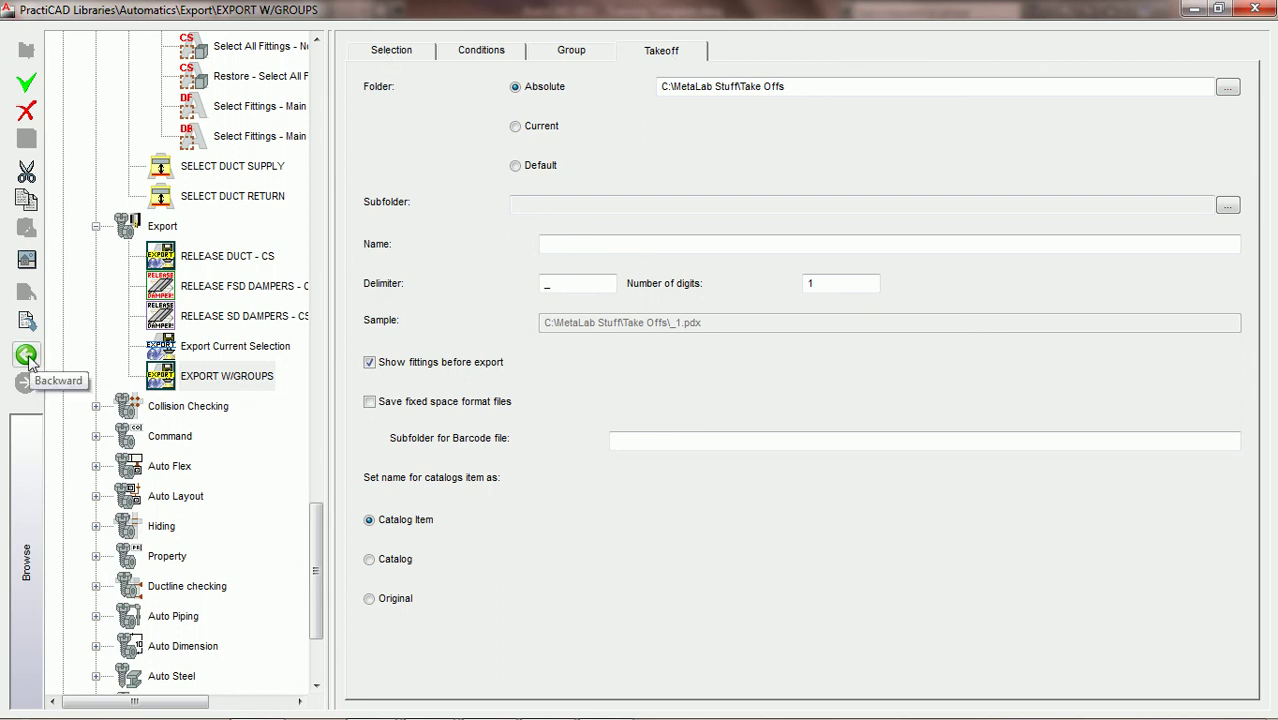
left_click(27, 358)
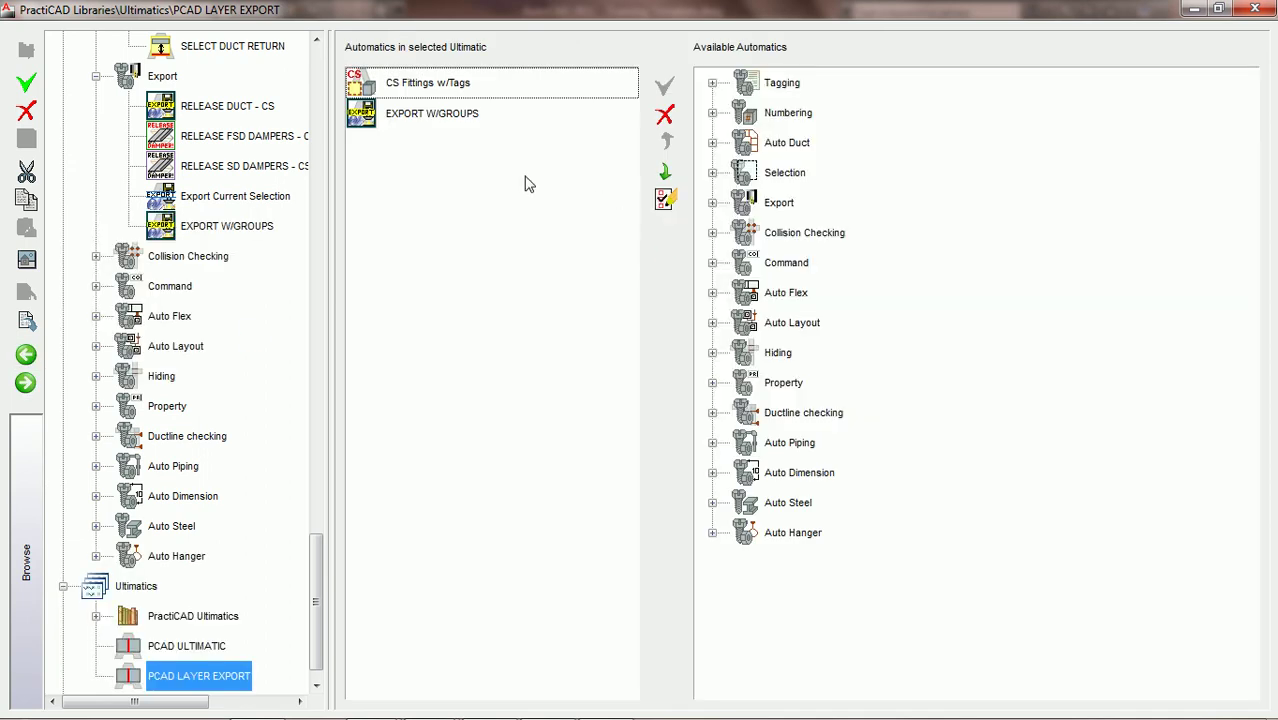
left_click(400, 86)
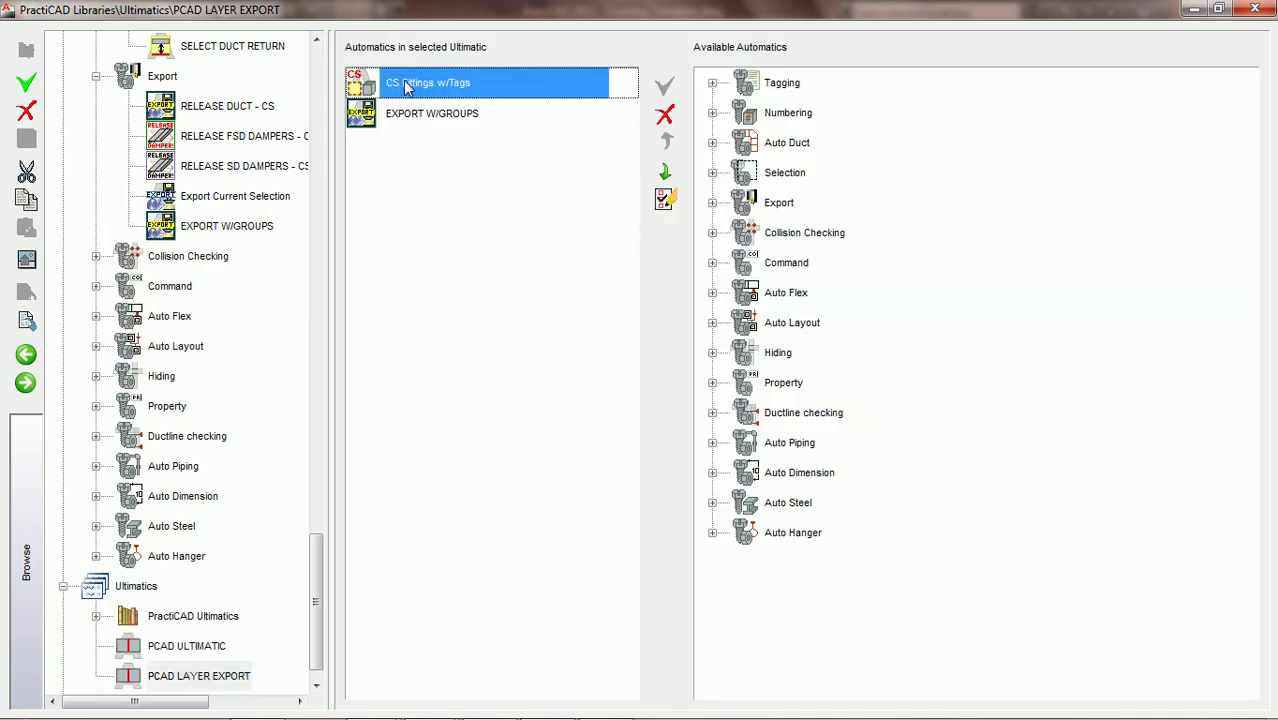
left_click(447, 119)
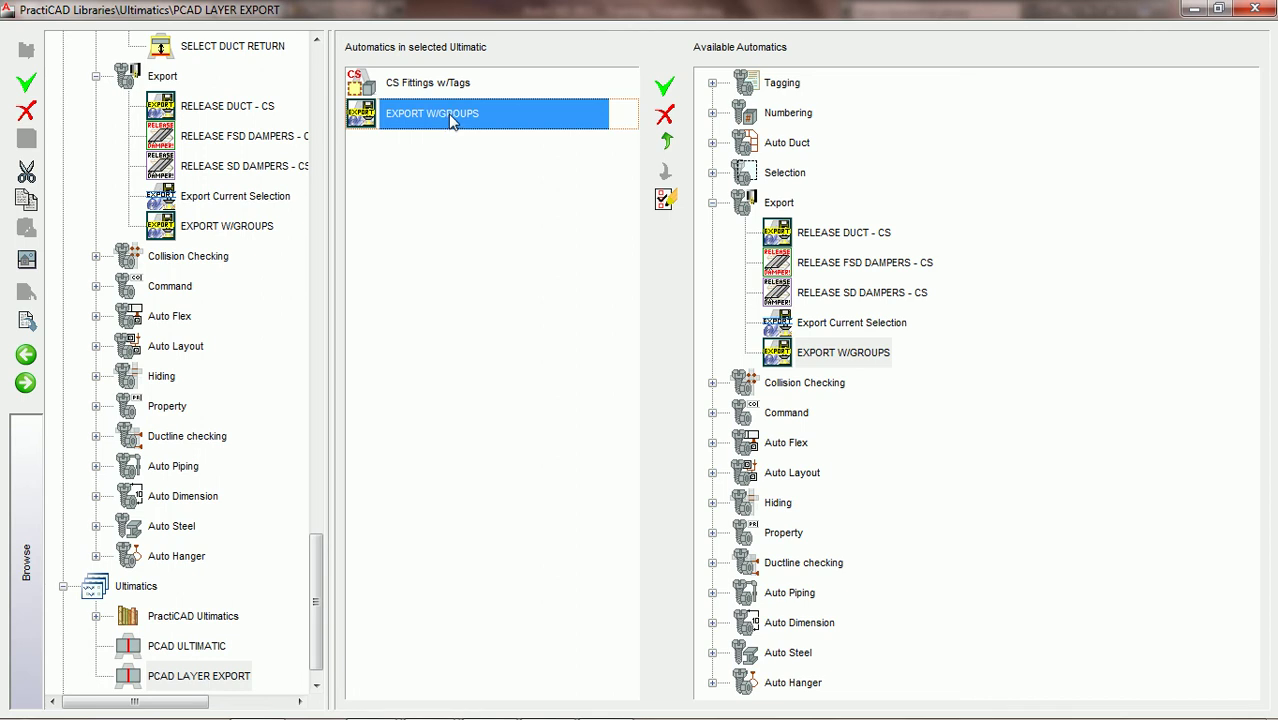
- Add the CHANGE TO EXPORTED LAYER automatic from the Command category to the PCAD LAYER EXPORT Ultimatic
left_click(712, 202)
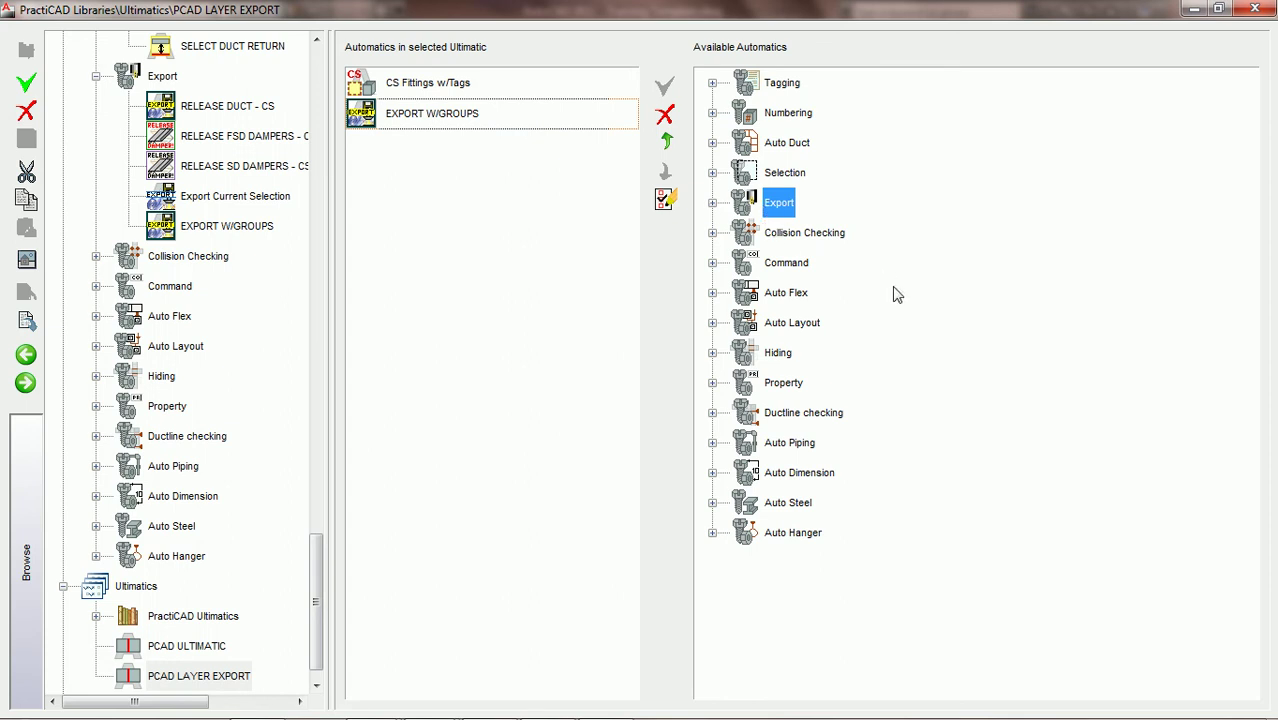
left_click(712, 263)
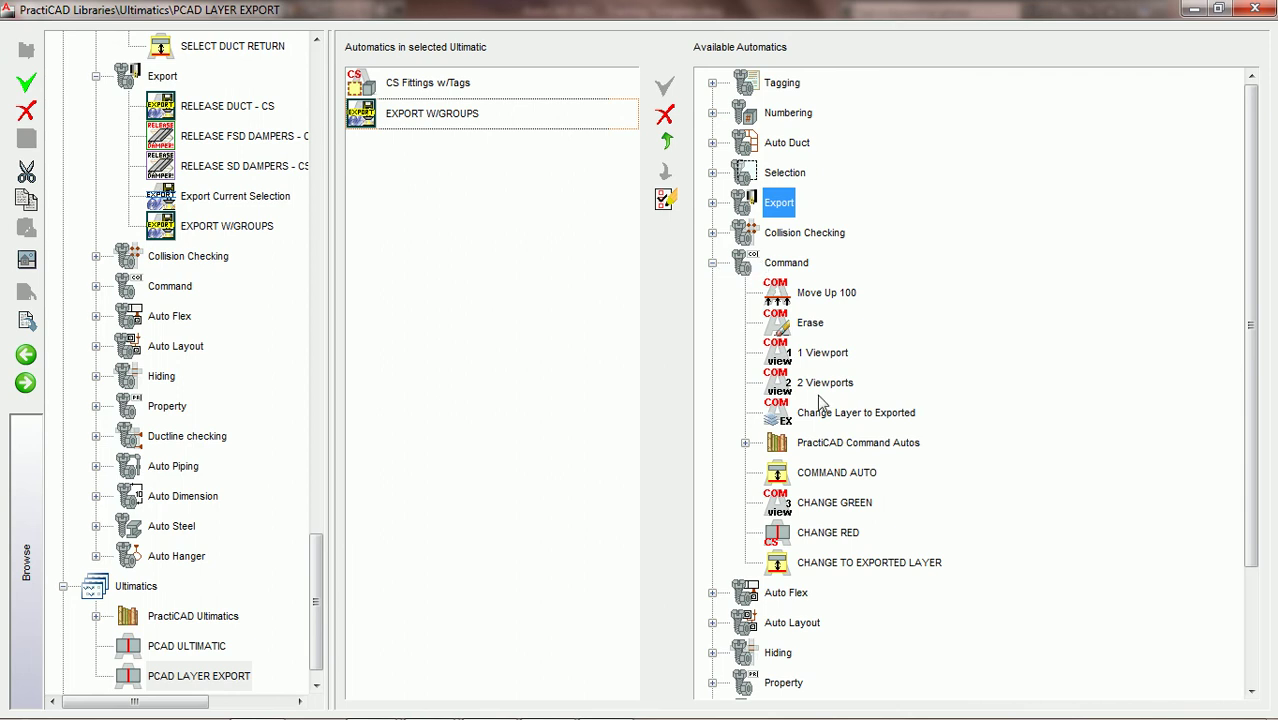
left_click(855, 565)
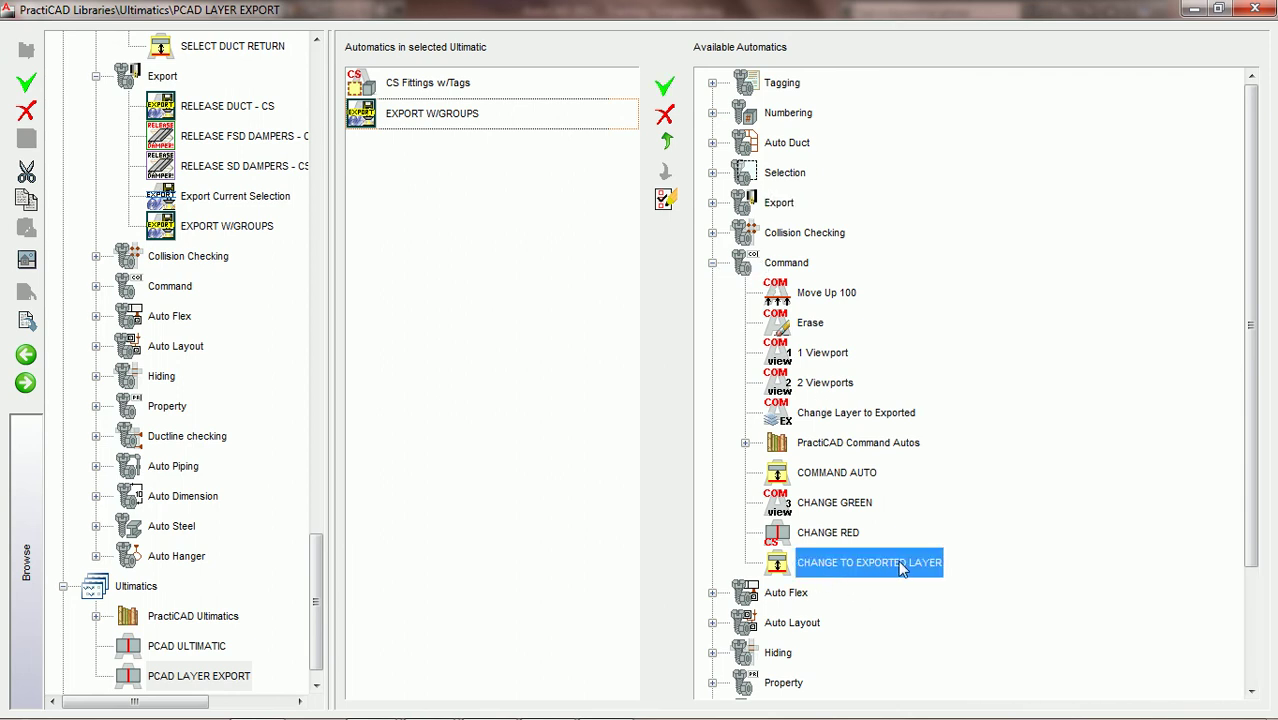
left_click(666, 88)
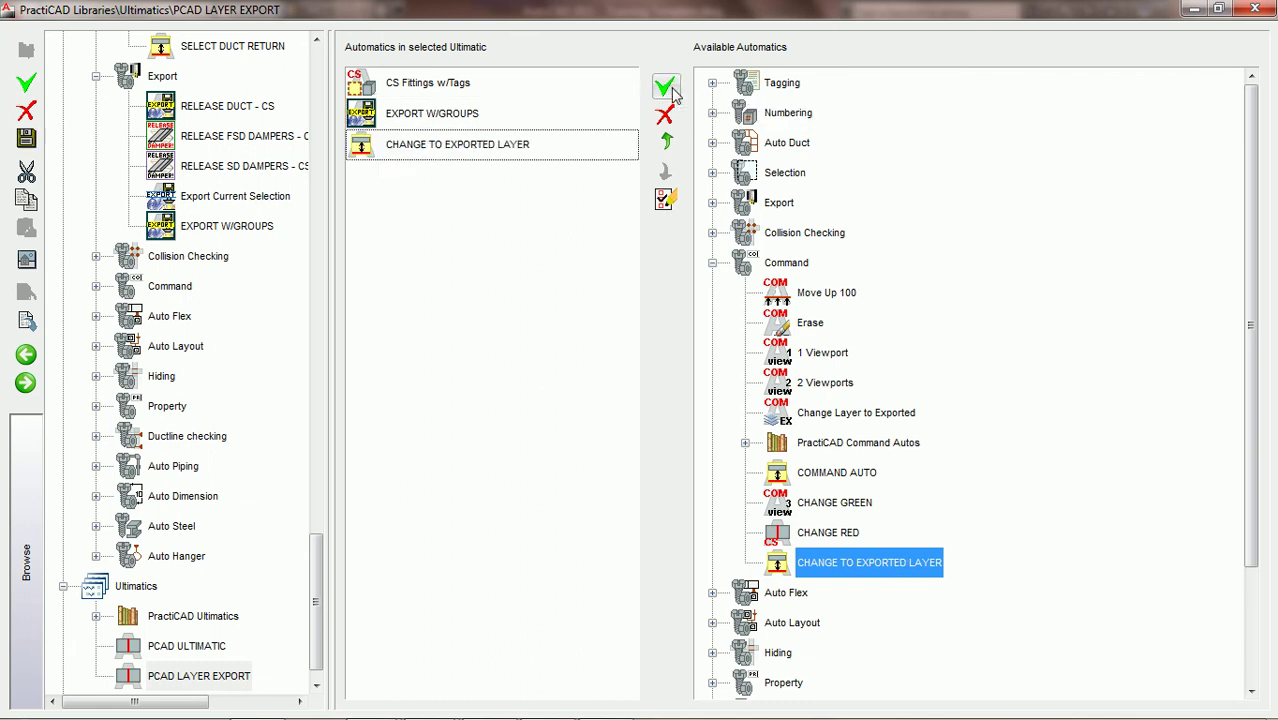
- Open the added CHANGE TO EXPORTED LAYER automatic for editing, saving the changes to the Ultimatic
left_click(485, 154)
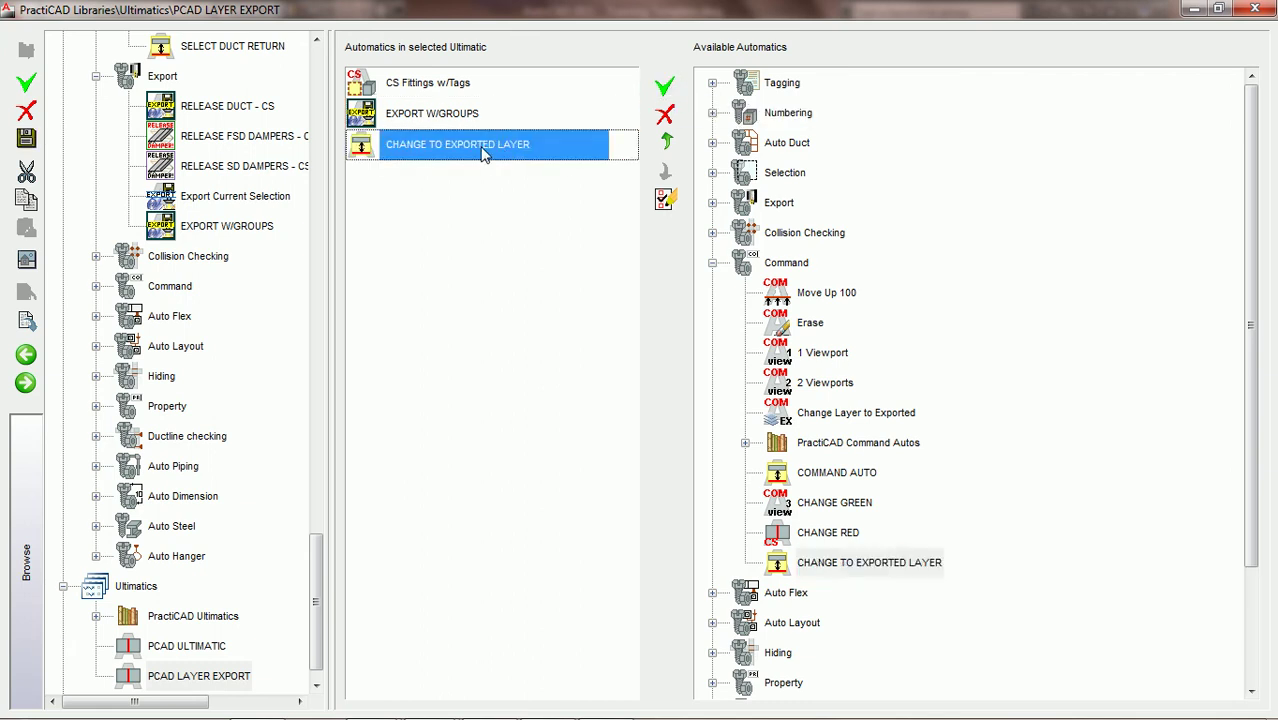
left_click(666, 200)
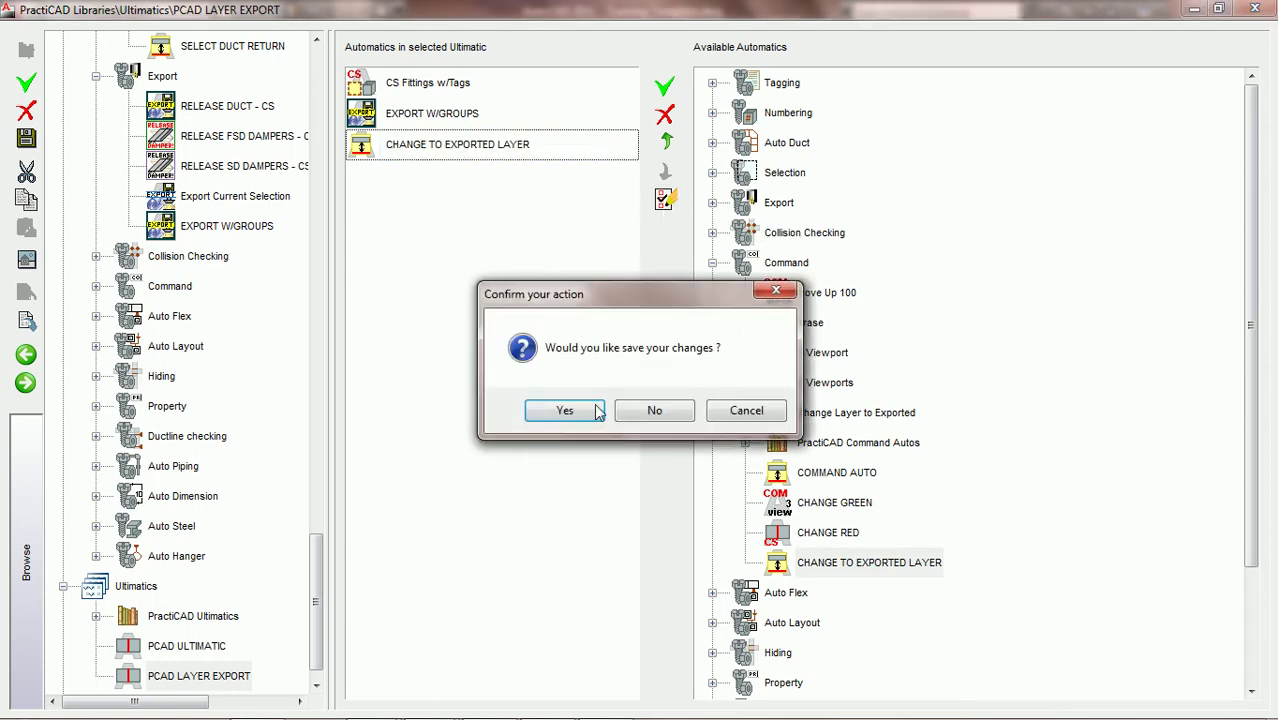
left_click(566, 409)
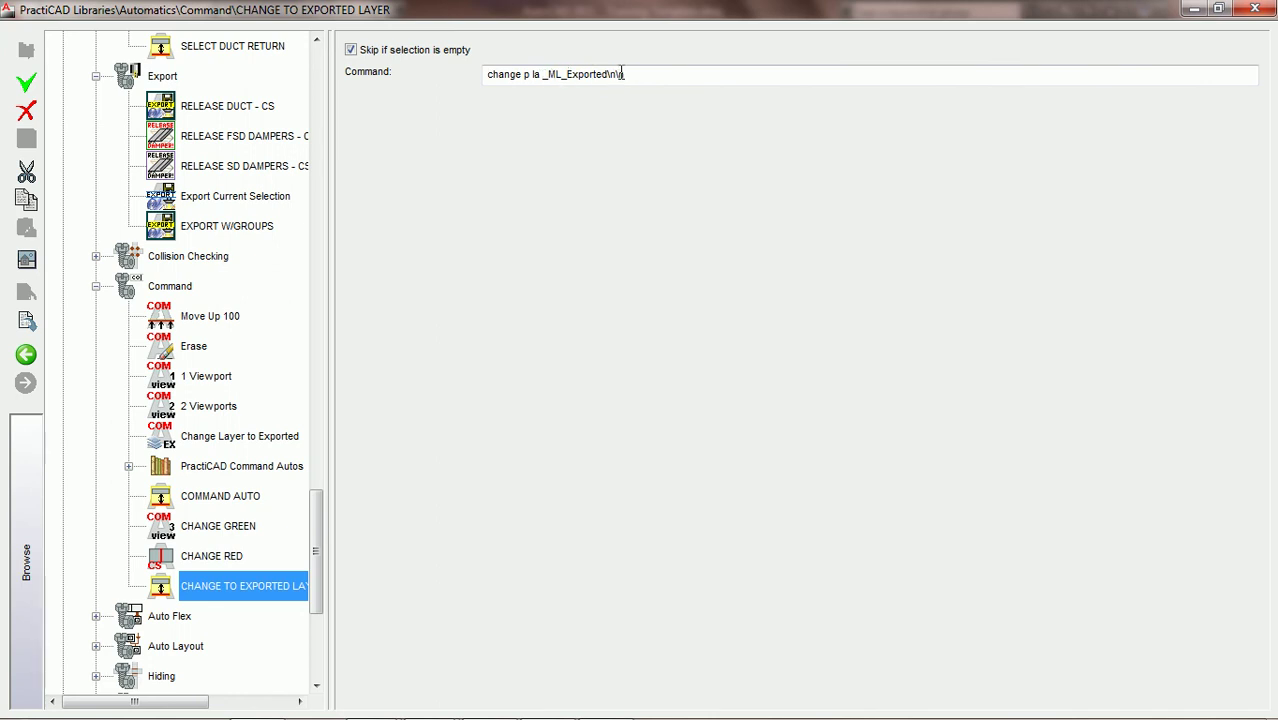
- Examine the command text of the CHANGE TO EXPORTED LAYER automatic and return to the PCAD LAYER EXPORT Ultimatic
left_click_drag(643, 73, 479, 79)
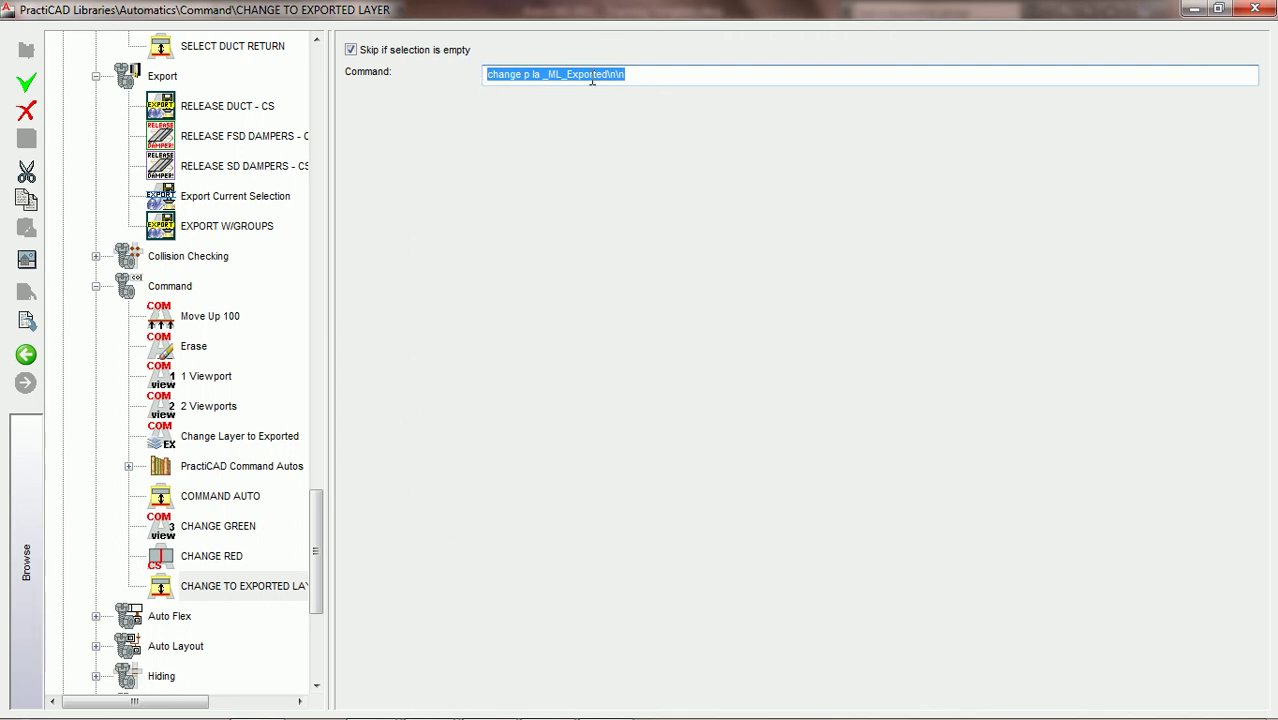
left_click(651, 75)
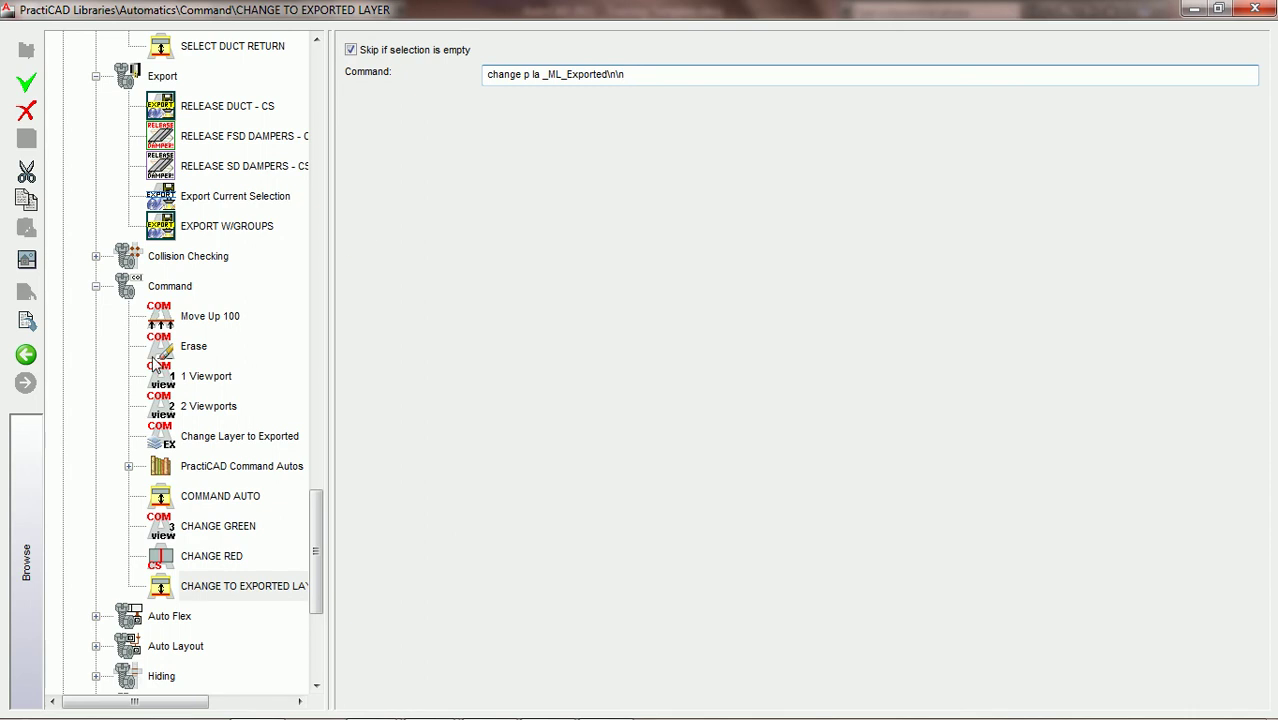
left_click(27, 358)
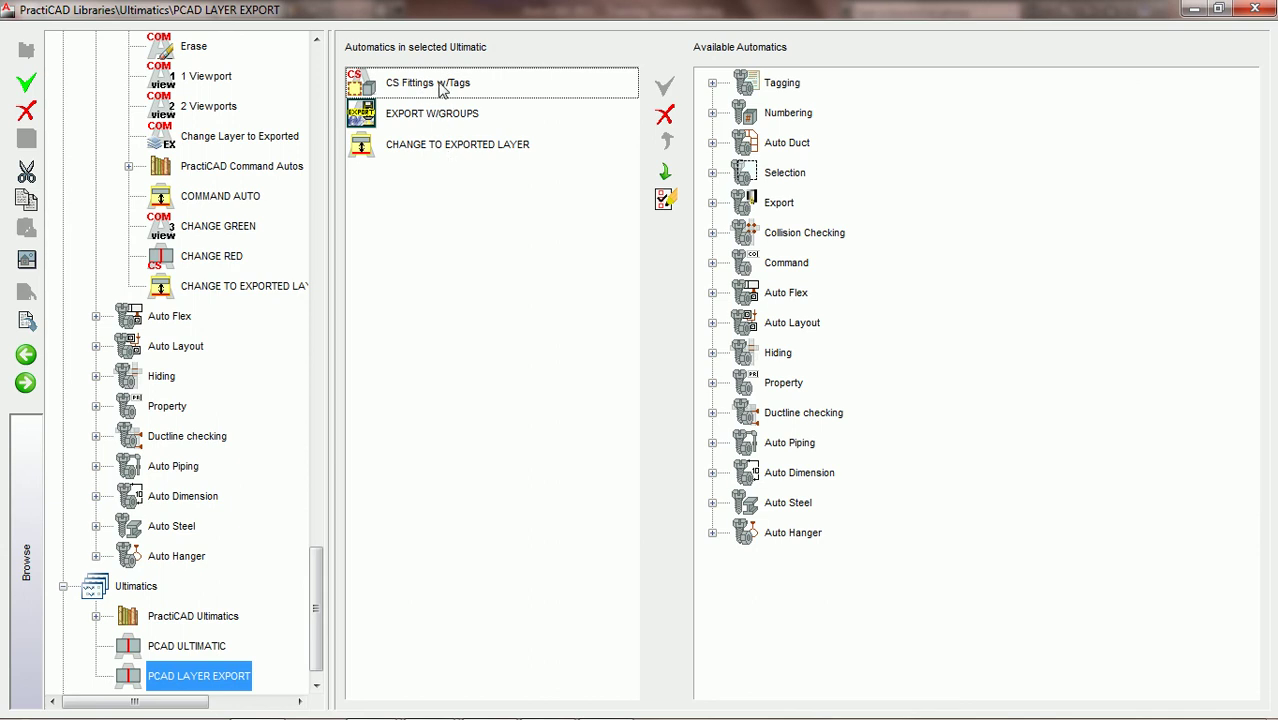
- Review the order of the selection, export and layer-change automatics in the PCAD LAYER EXPORT Ultimatic
left_click(390, 87)
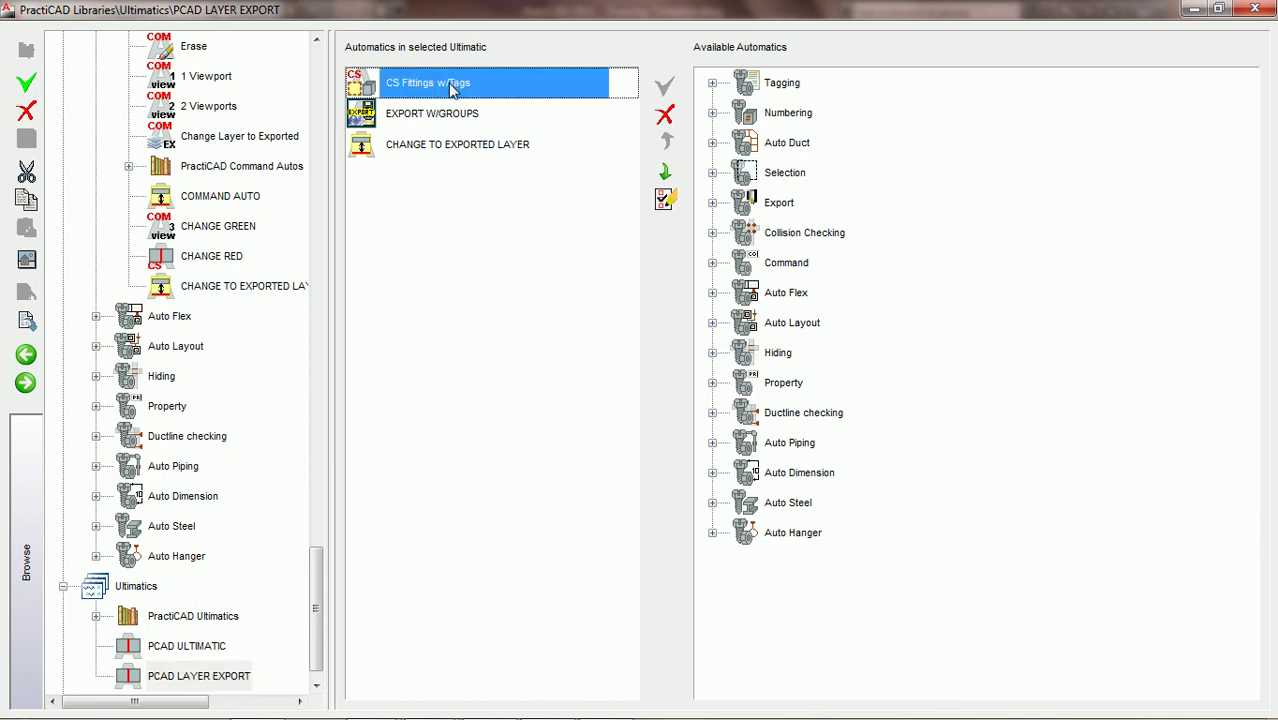
left_click(414, 119)
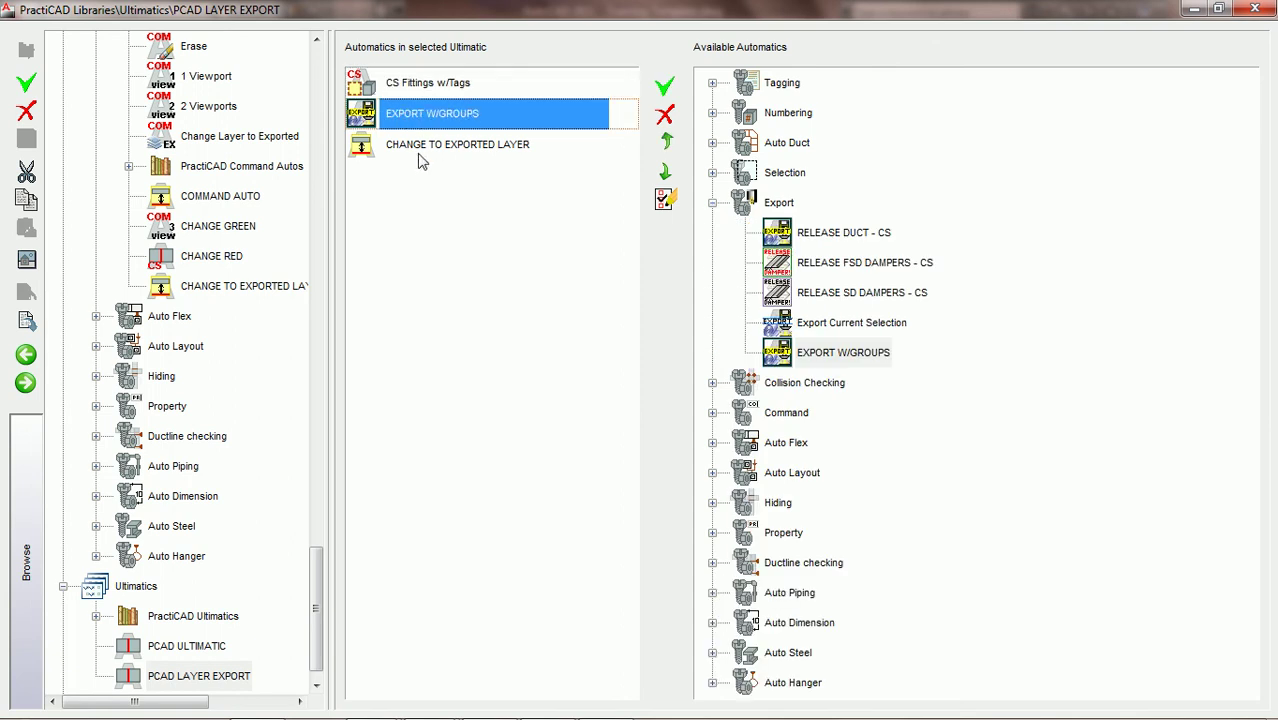
left_click(430, 151)
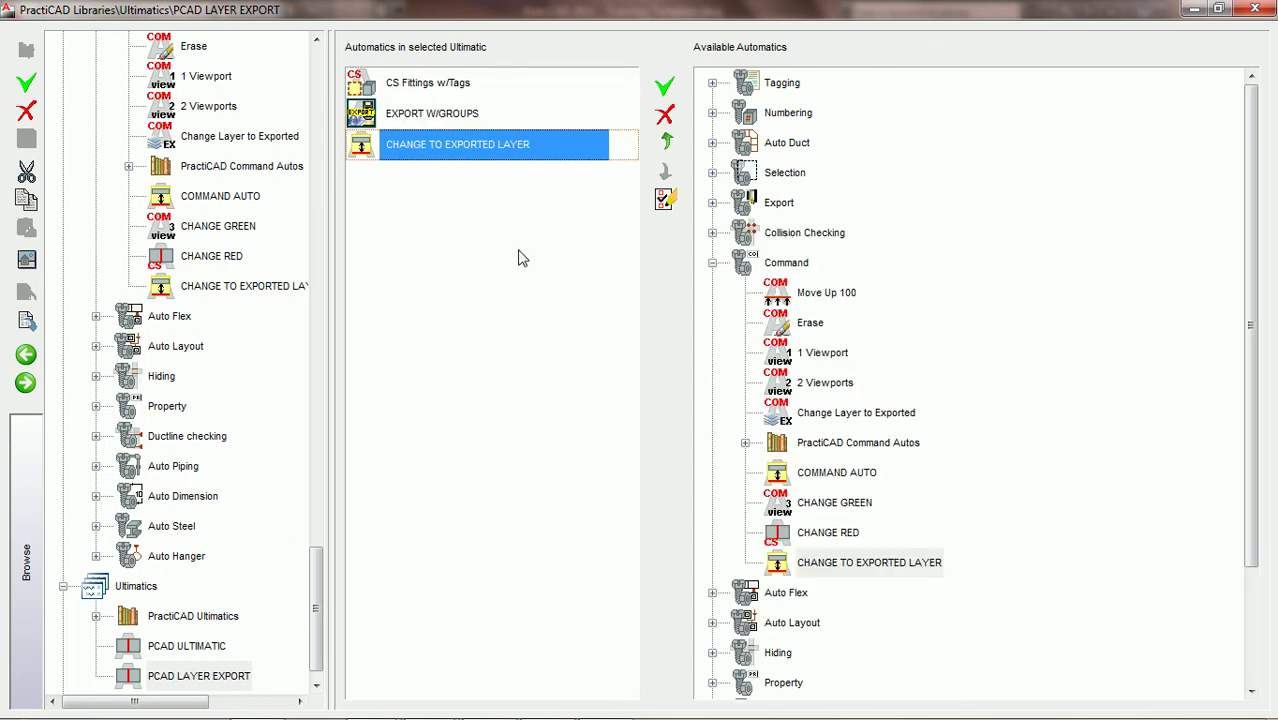
- Place the PCAD LAYER EXPORT Ultimatic on the red Automatics toolbar in the drawing and close the PractiCAD library
left_click(195, 676)
scroll(318, 630, "down", 1)
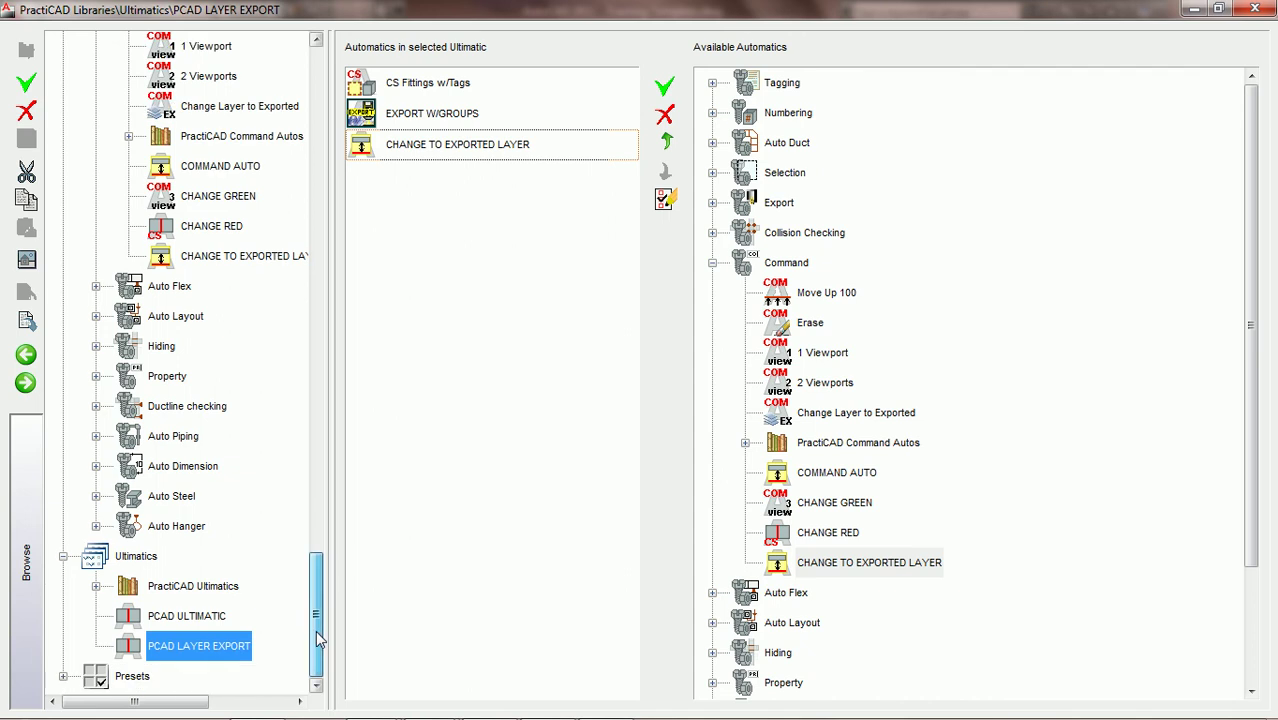
left_click_drag(204, 647, 1027, 210)
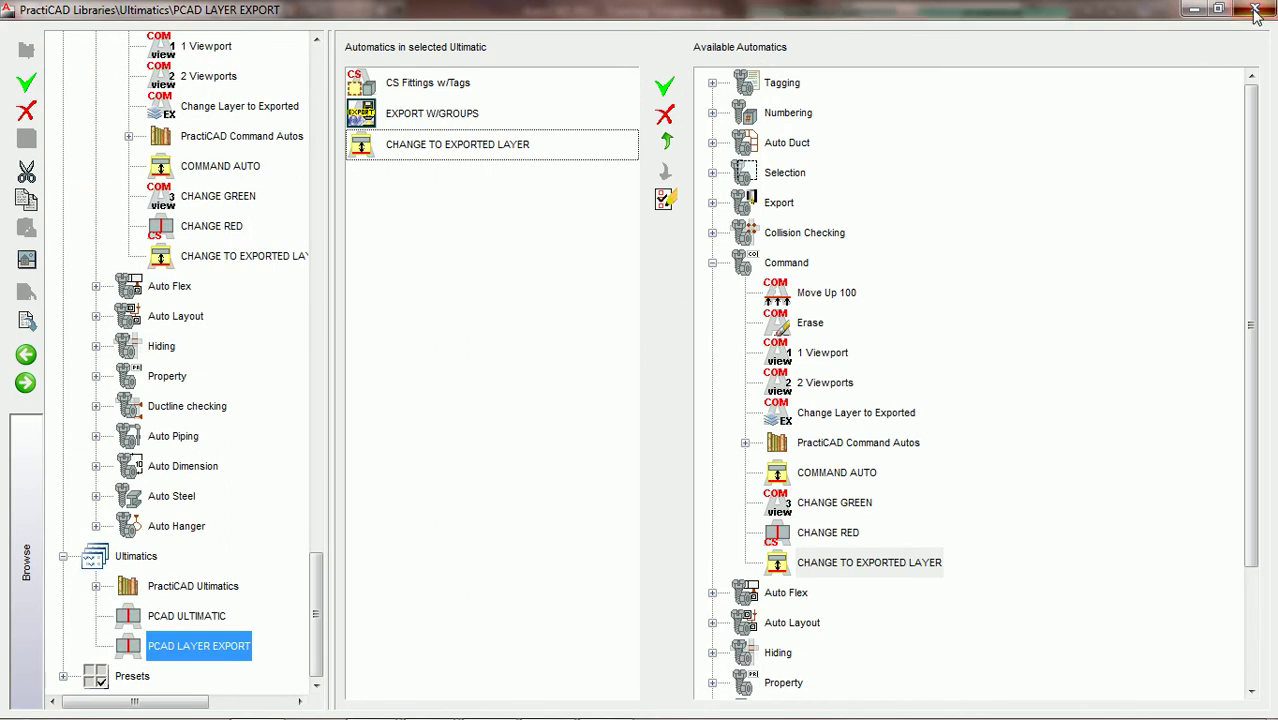
left_click(1255, 10)
- Select all the drawn ductwork, diffusers and beam, run the PCAD LAYER EXPORT Ultimatic and export the RA group to _RA_2.pdx
left_click(905, 482)
left_click(401, 196)
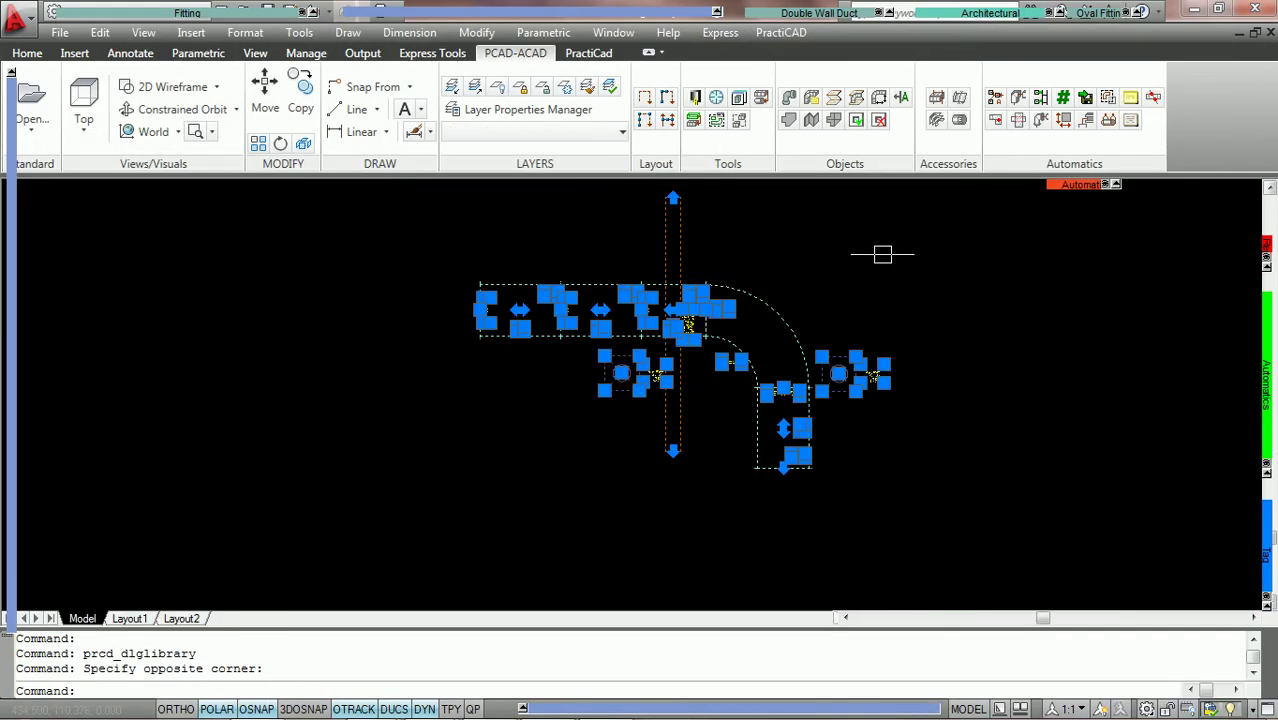
mouse_move(1058, 200)
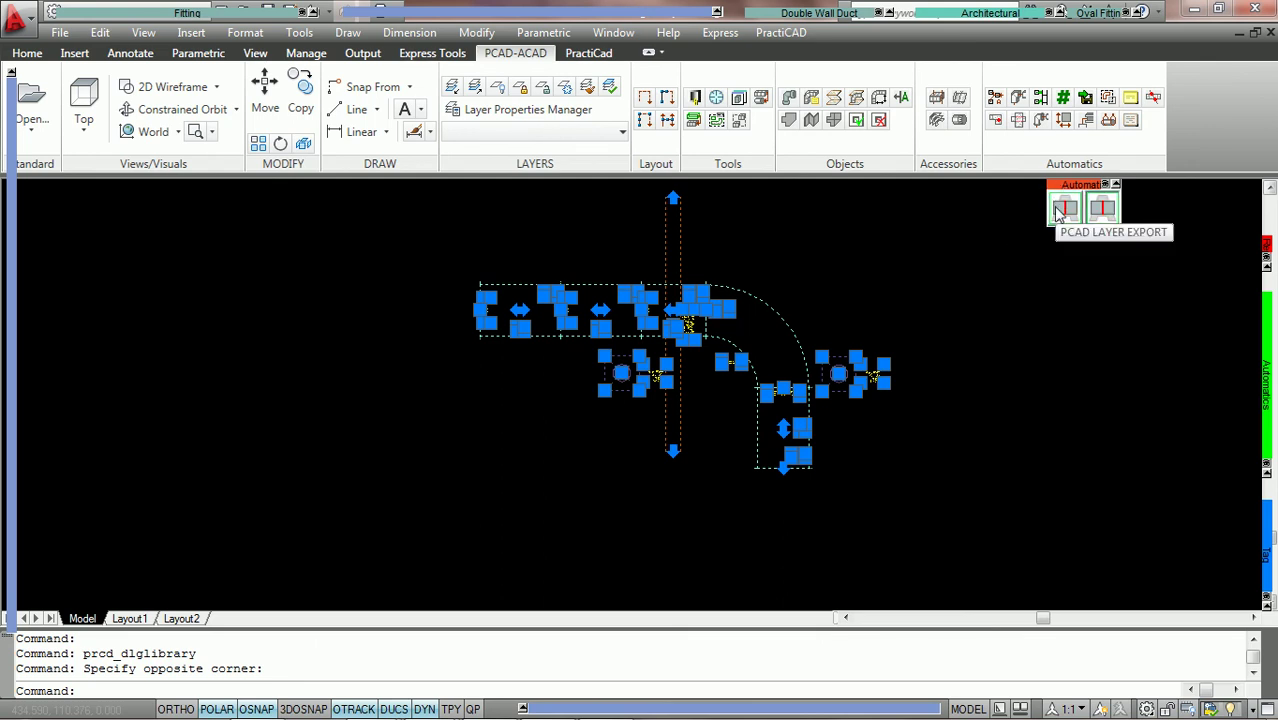
left_click(1060, 209)
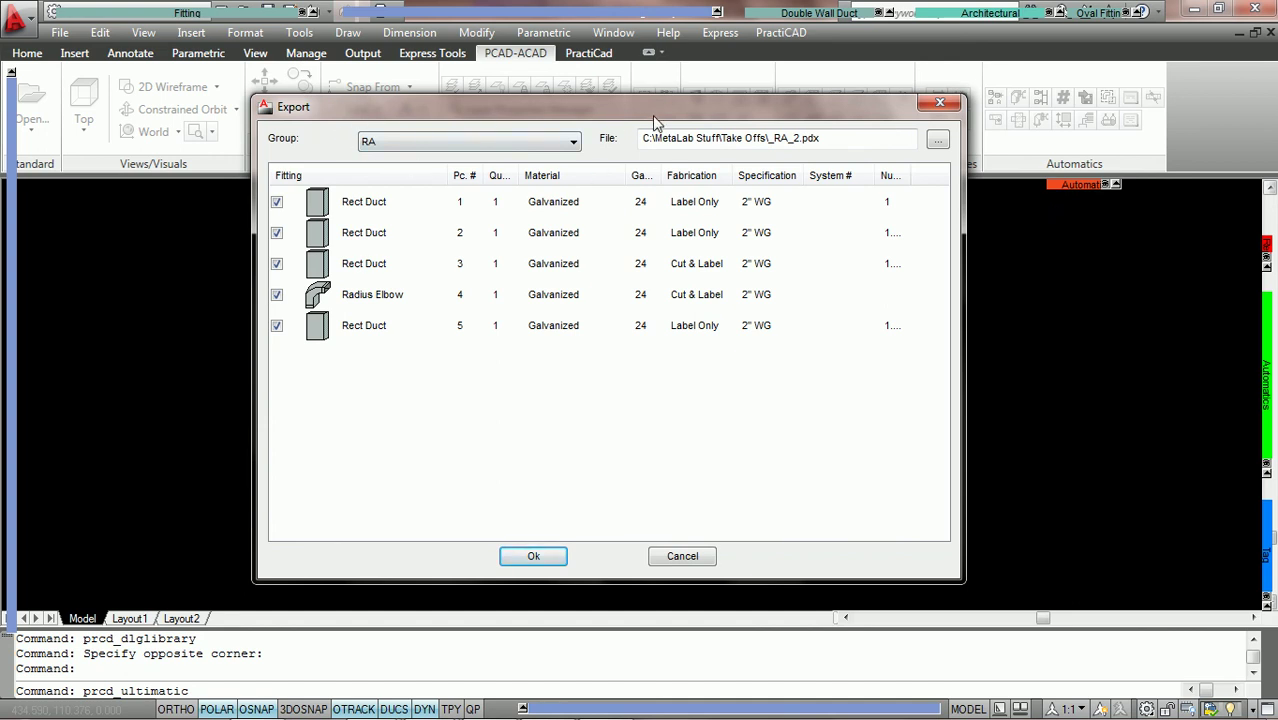
left_click(533, 558)
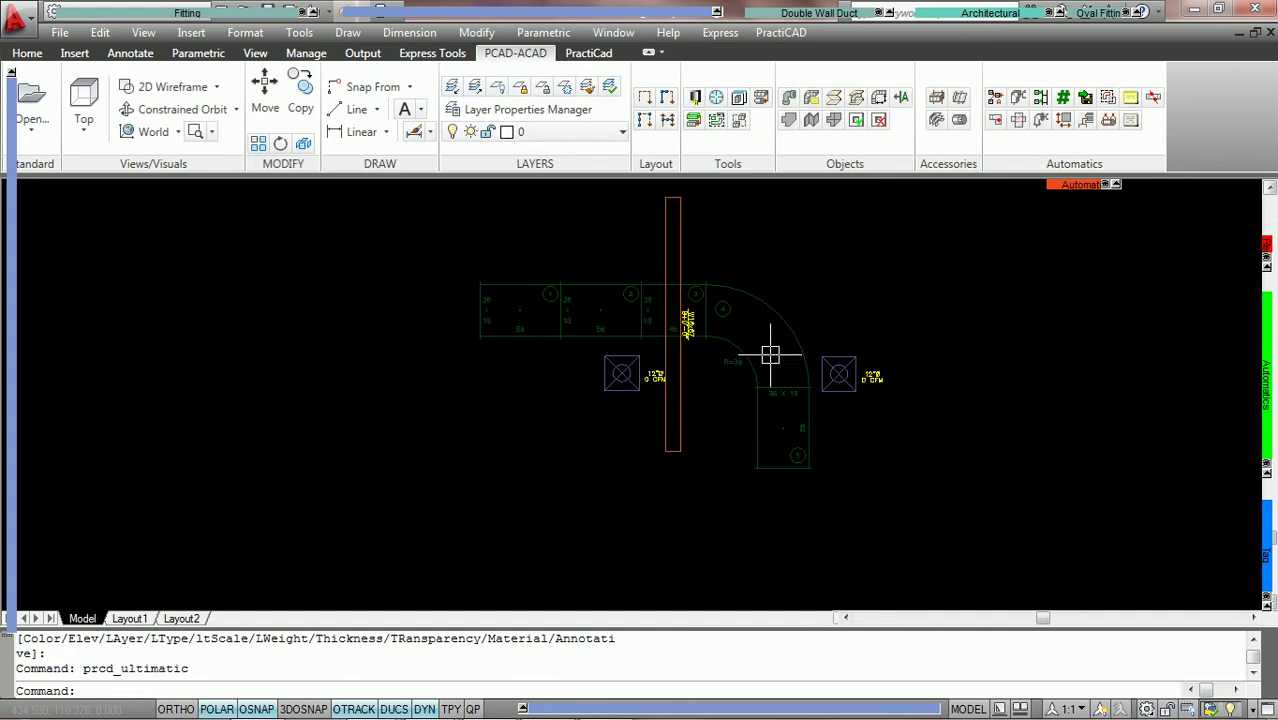
- Check which layer duct piece 2 is on after the export, and clear the selection
scroll(770, 355, "up", 1)
middle_click_drag(822, 317, 761, 329)
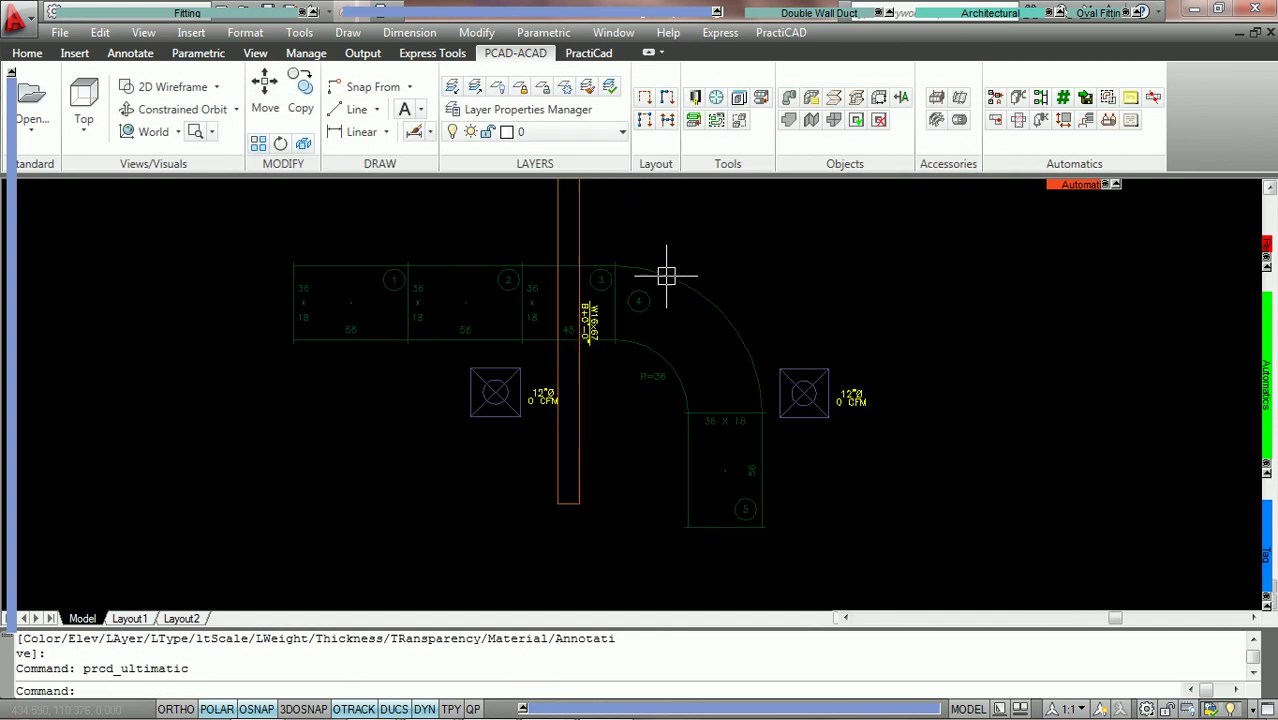
scroll(414, 272, "up", 3)
scroll(414, 272, "up", 1)
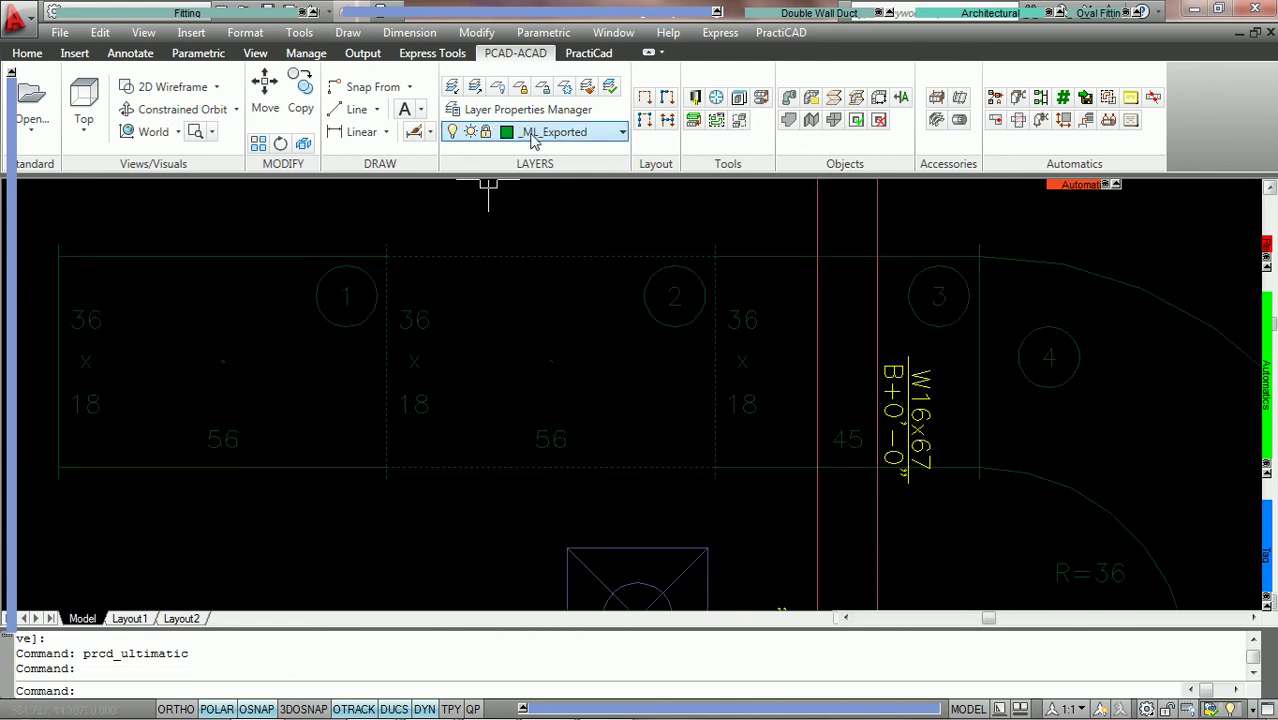
scroll(531, 271, "down", 2)
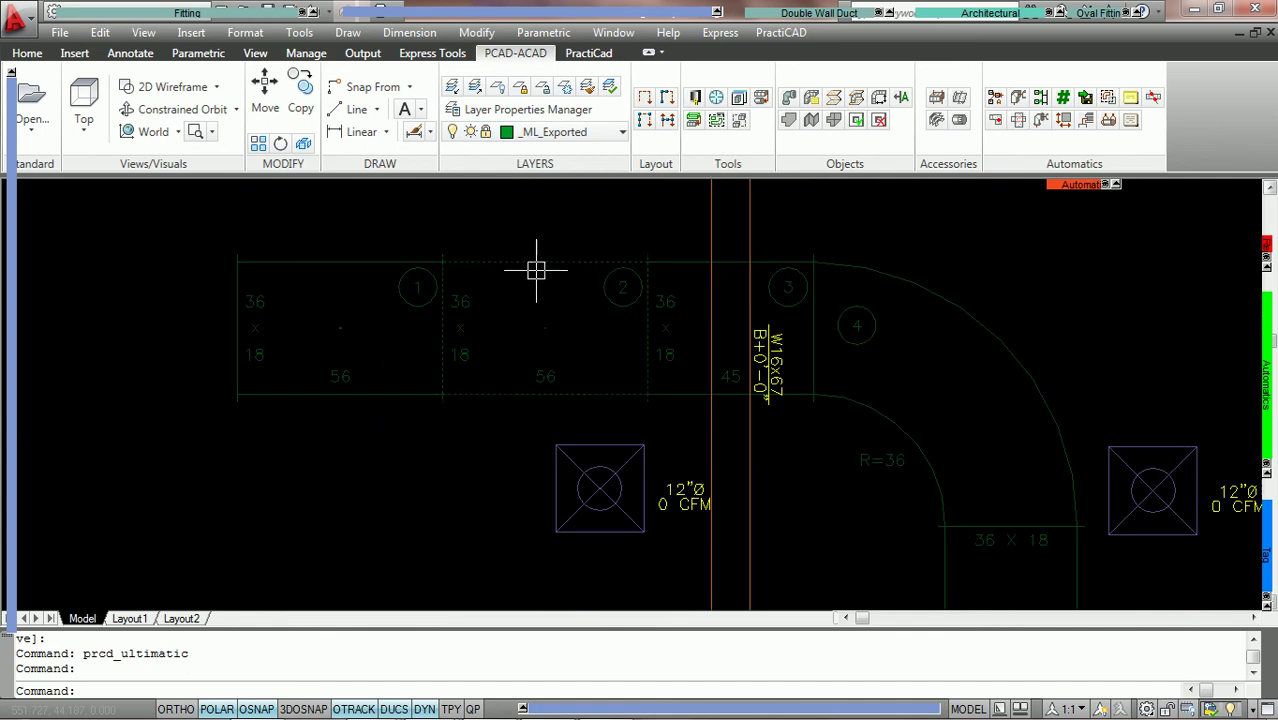
key("Escape")
scroll(668, 277, "down", 1)
scroll(720, 277, "down", 1)
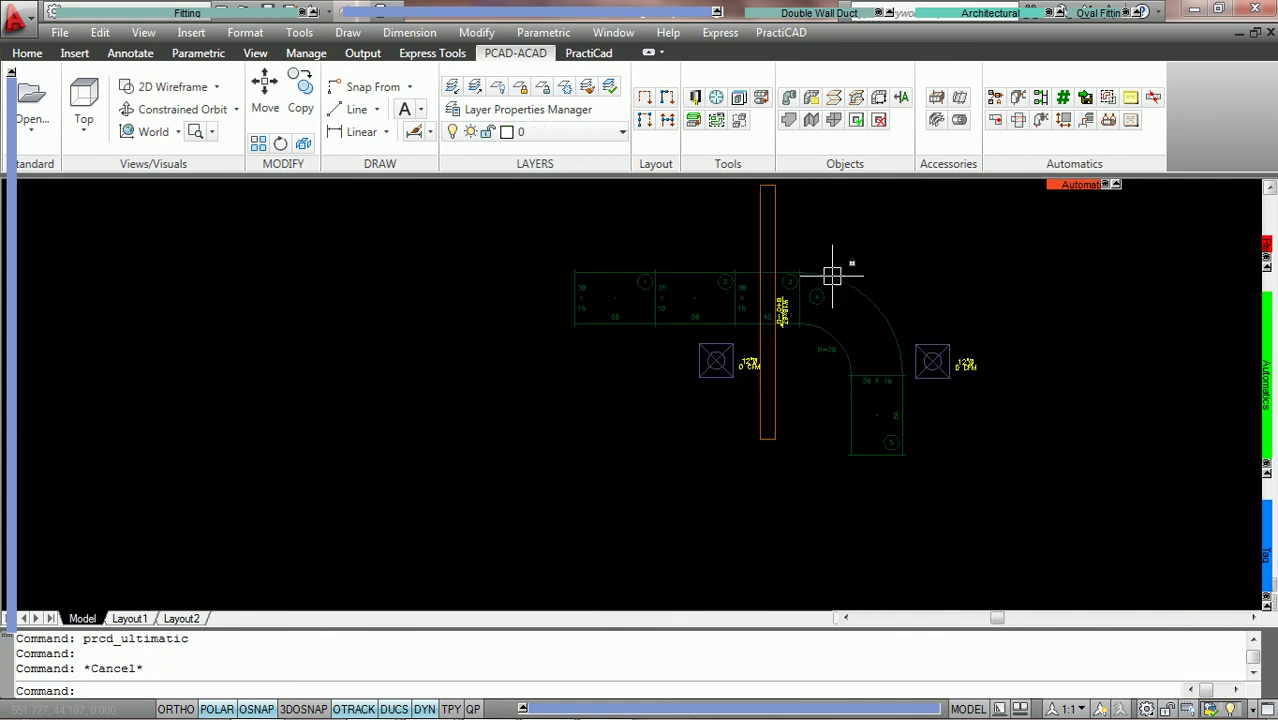
middle_click_drag(827, 277, 685, 339)
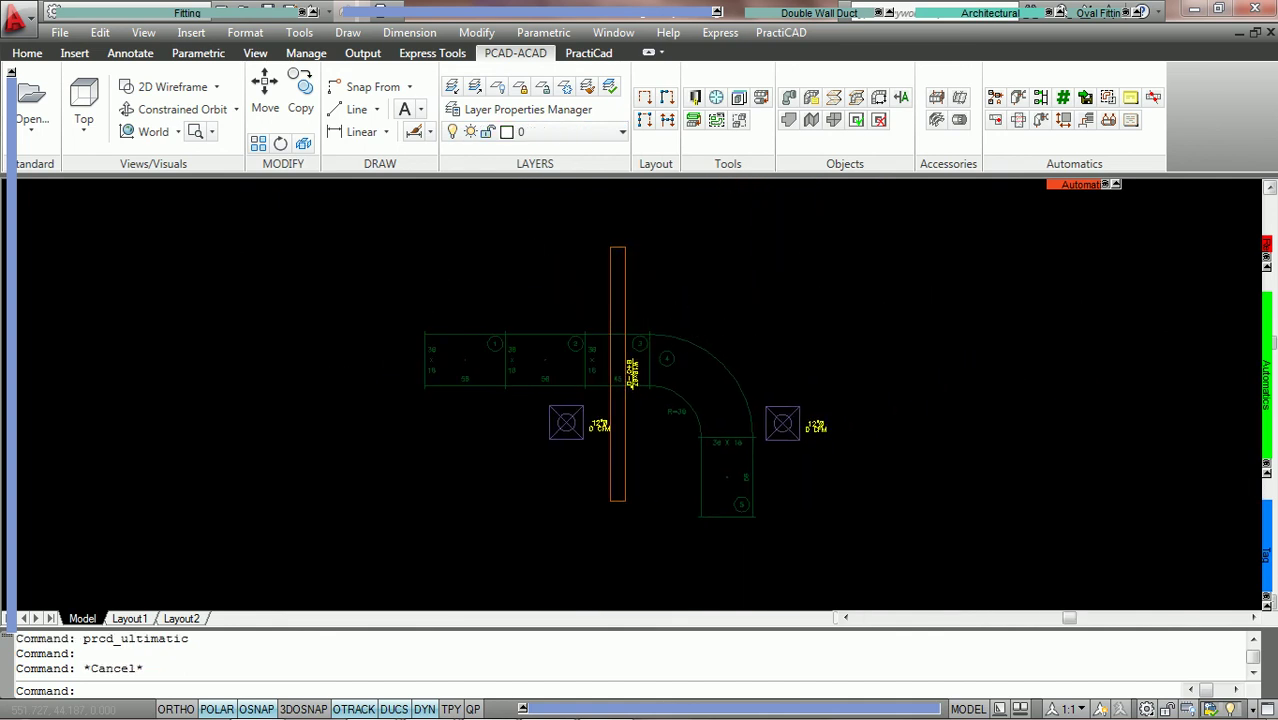